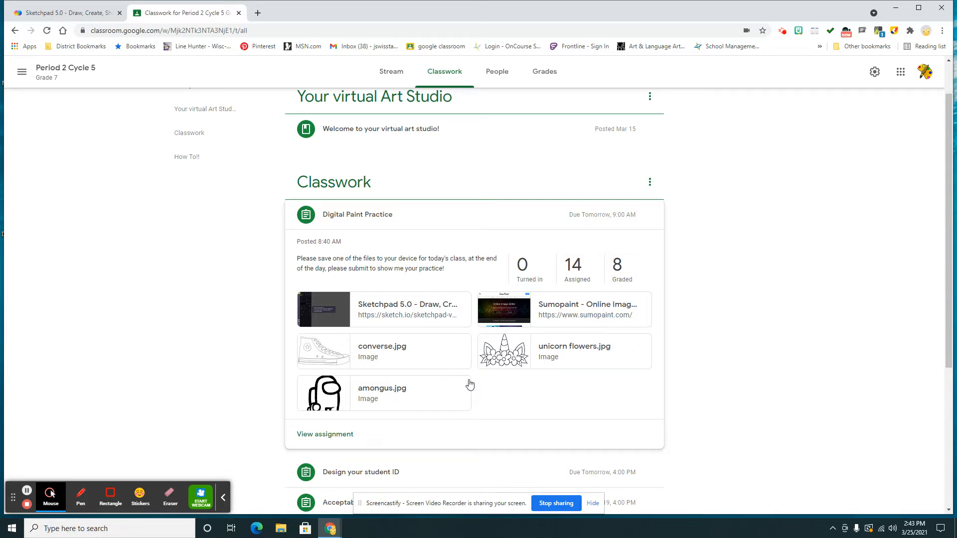
# Open unicorn flowers.jpg from the Digital Paint Practice assignment in its own browser view.
pyautogui.click(508, 365)
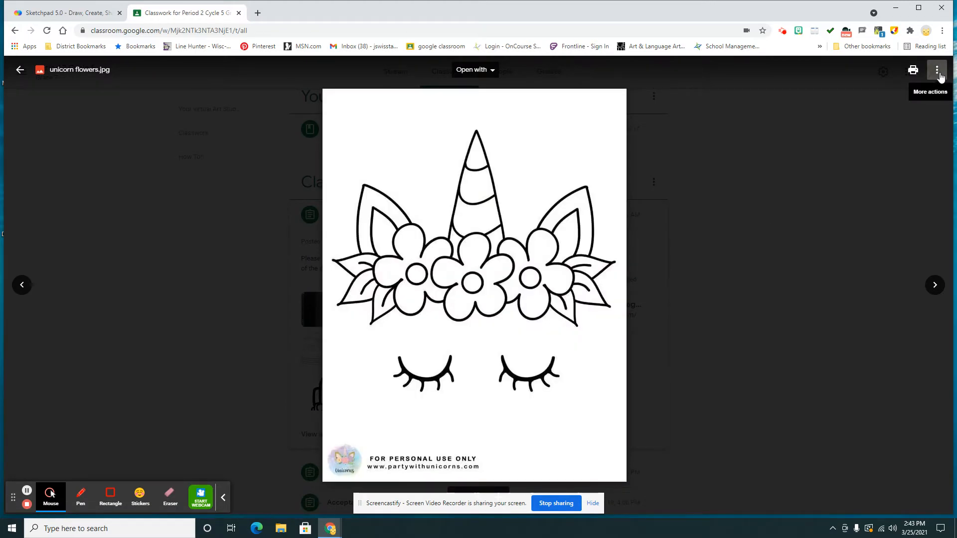
pyautogui.click(939, 73)
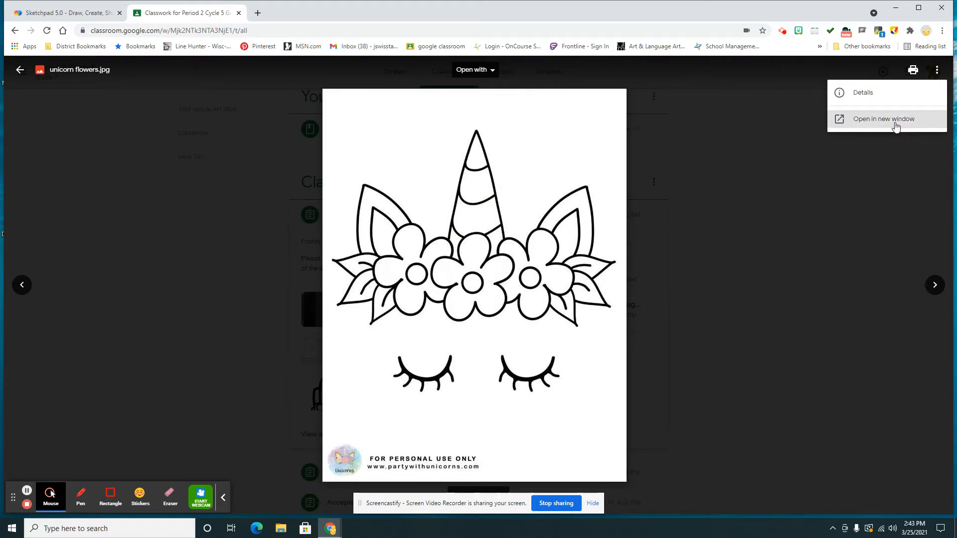
pyautogui.click(896, 126)
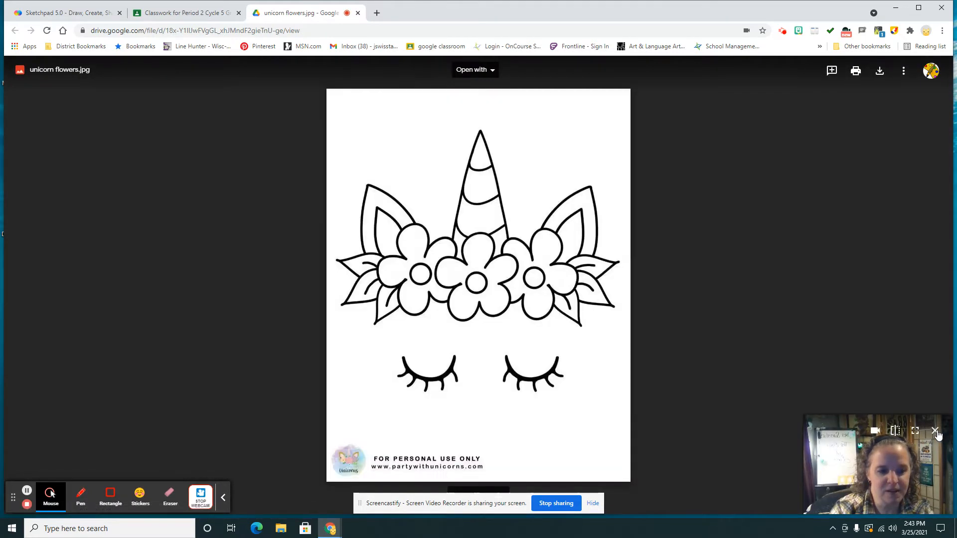
pyautogui.click(936, 432)
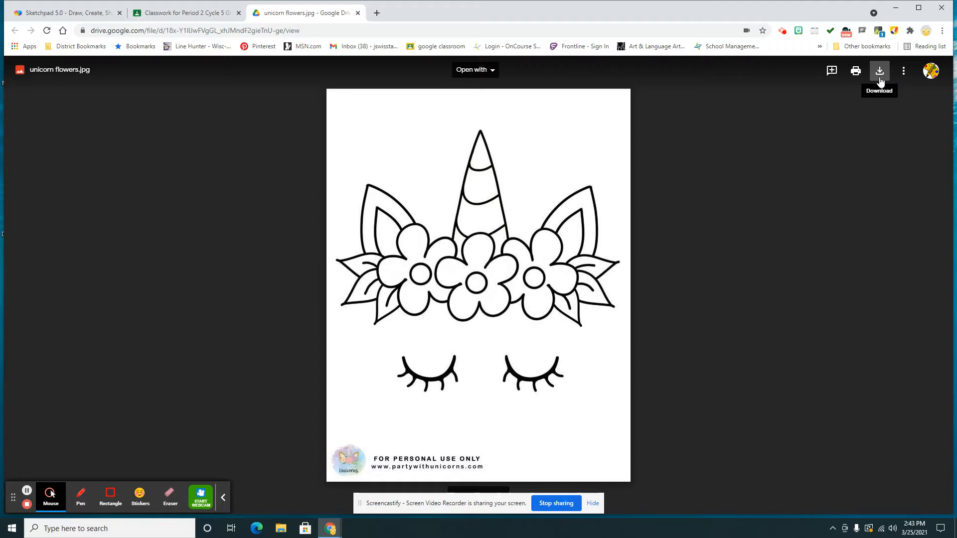
# Run a web search for "google" in the current browser tab.
pyautogui.click(336, 32)
pyautogui.write('googl')
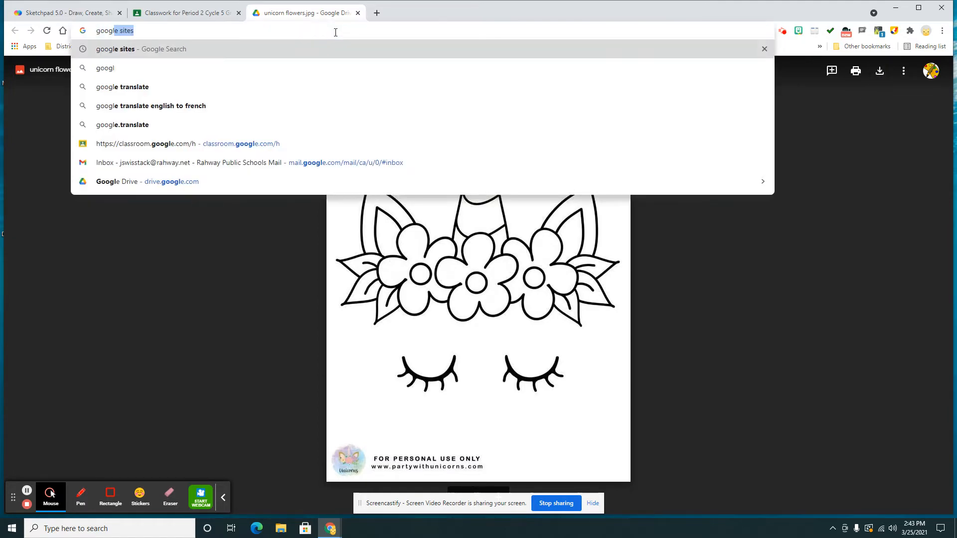
pyautogui.write('e')
pyautogui.press('Delete')
pyautogui.press('Return')
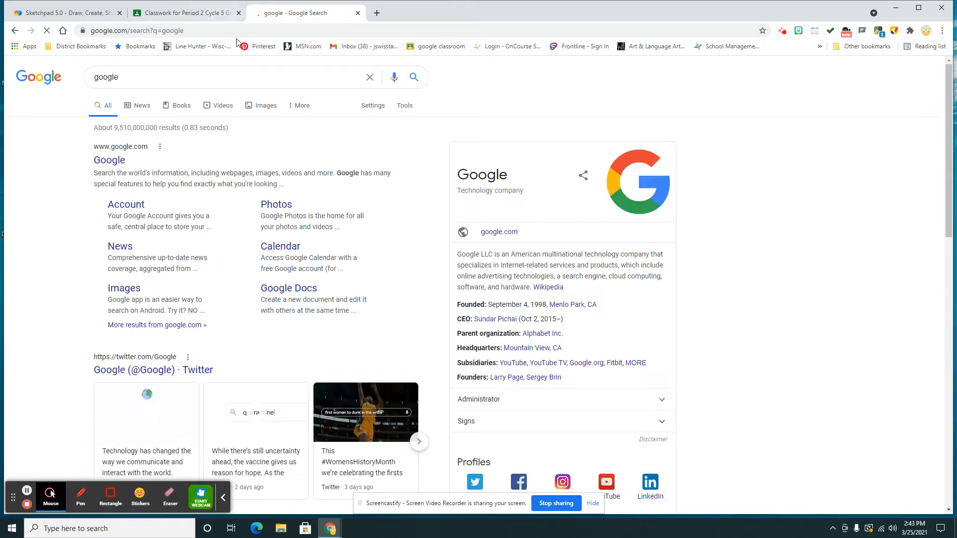
# Search Google Images for "sneaker coloring pages" and bring up the saving options for the pinterest.com Air Jordan shoe coloring page.
pyautogui.moveTo(129, 78); pyautogui.dragTo(73, 80)
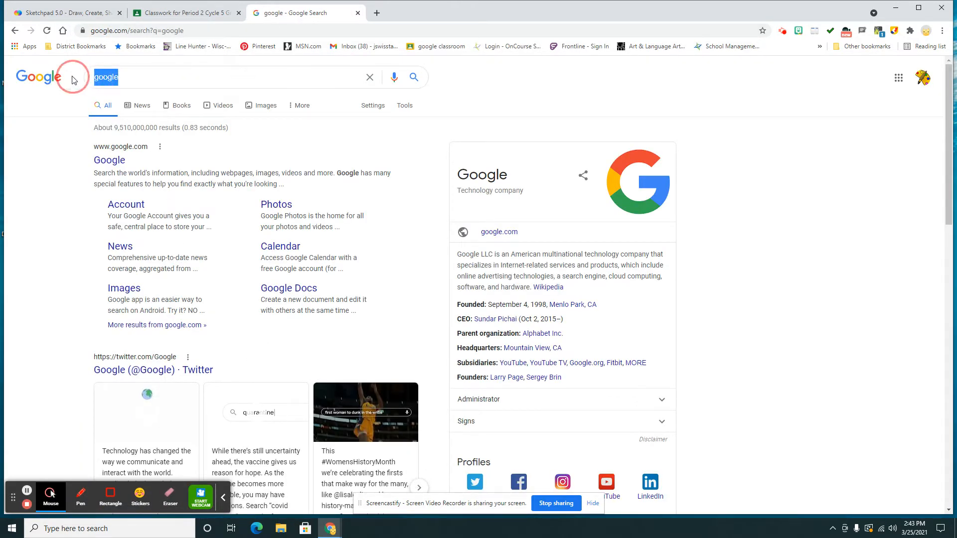
pyautogui.write('sneaker c')
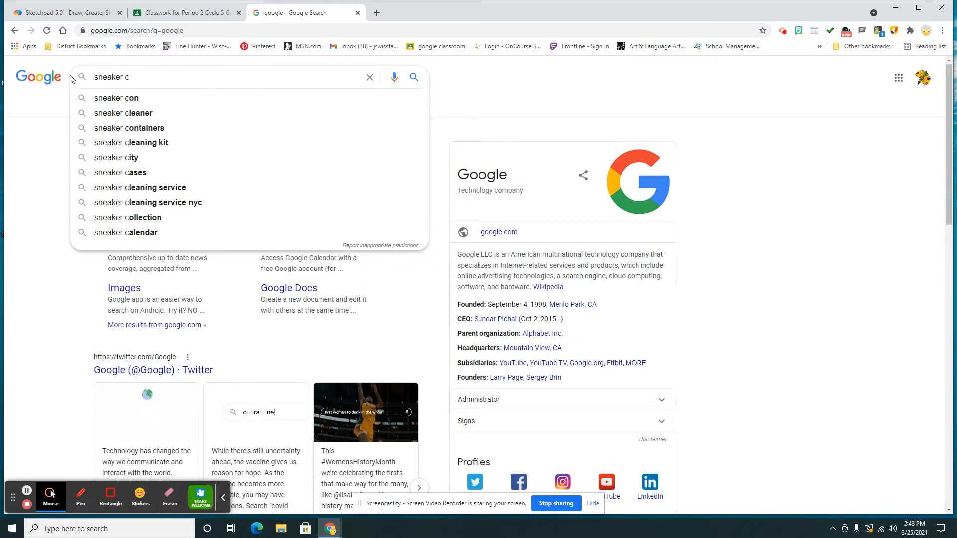
pyautogui.write('olorbook')
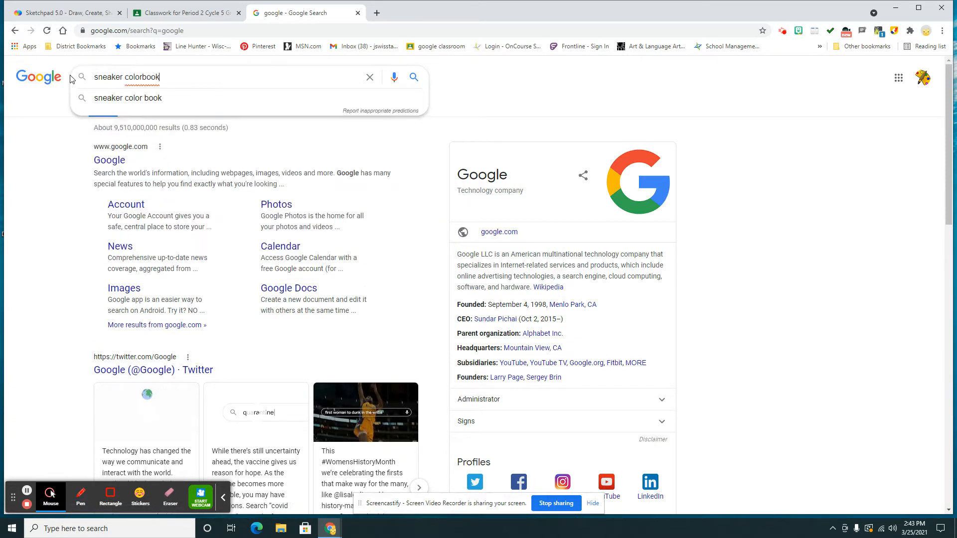
pyautogui.press('BackSpace')
pyautogui.press('BackSpace')
pyautogui.press('BackSpace')
pyautogui.press('BackSpace')
pyautogui.write('ing')
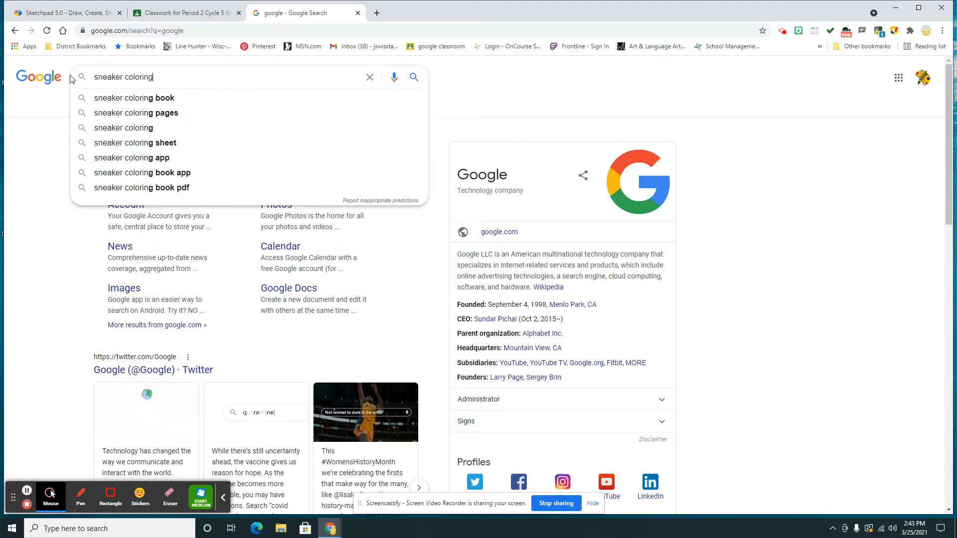
pyautogui.click(100, 114)
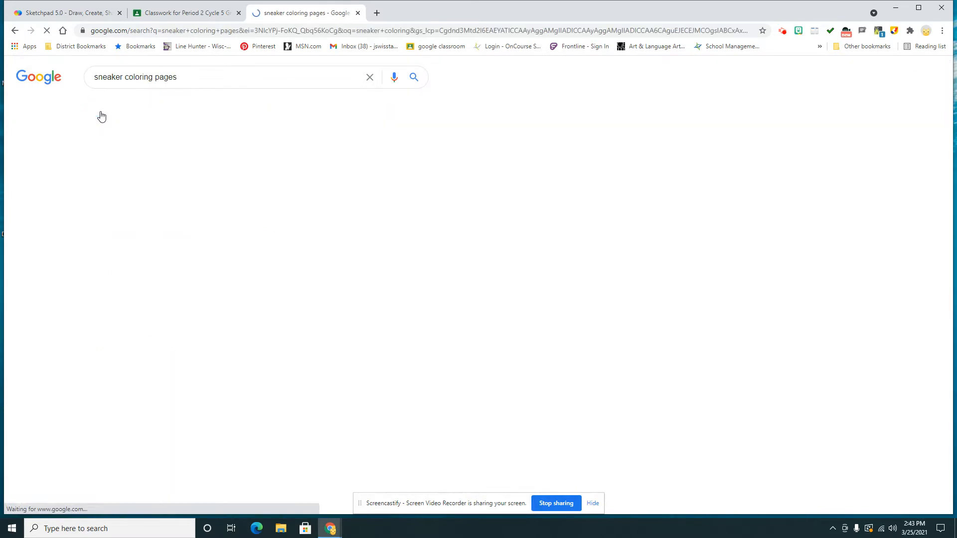
pyautogui.click(138, 108)
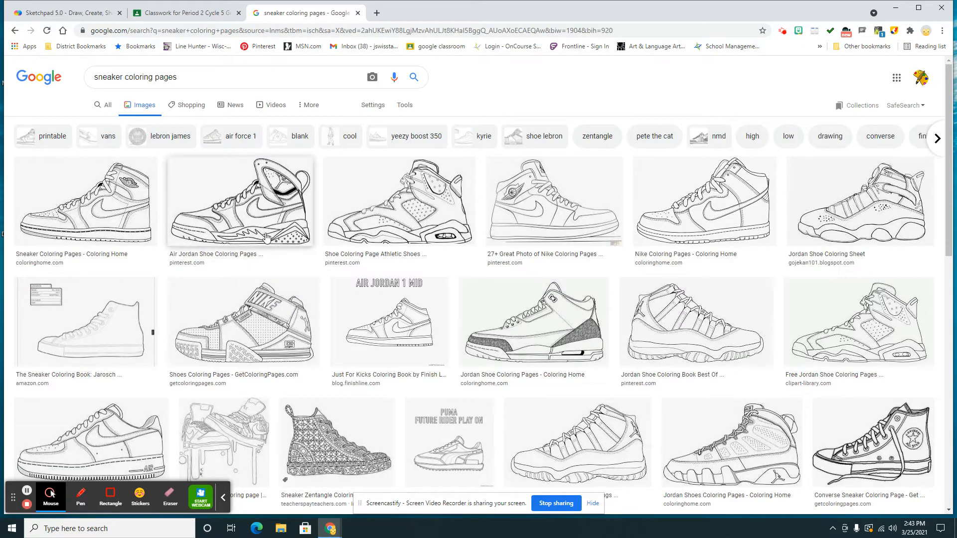
pyautogui.click(255, 222)
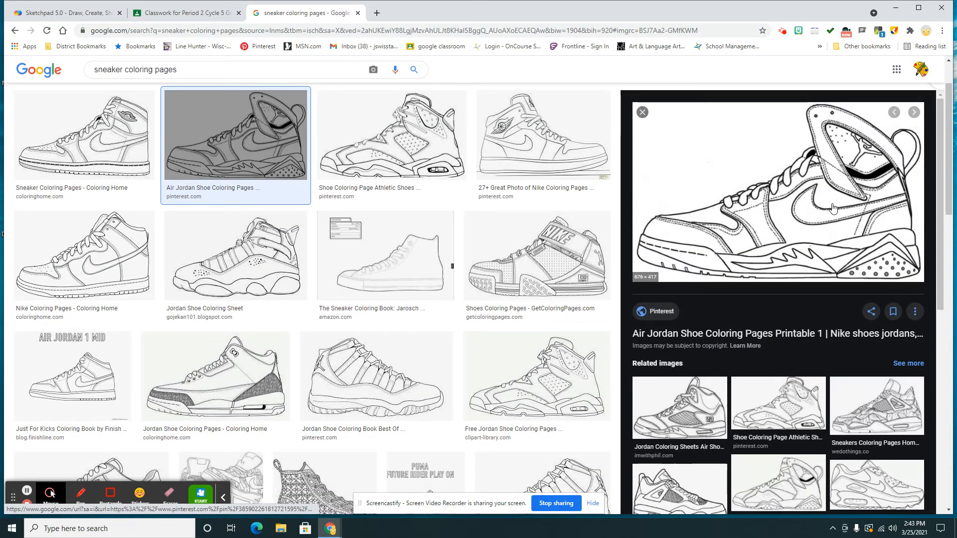
pyautogui.rightClick(832, 209)
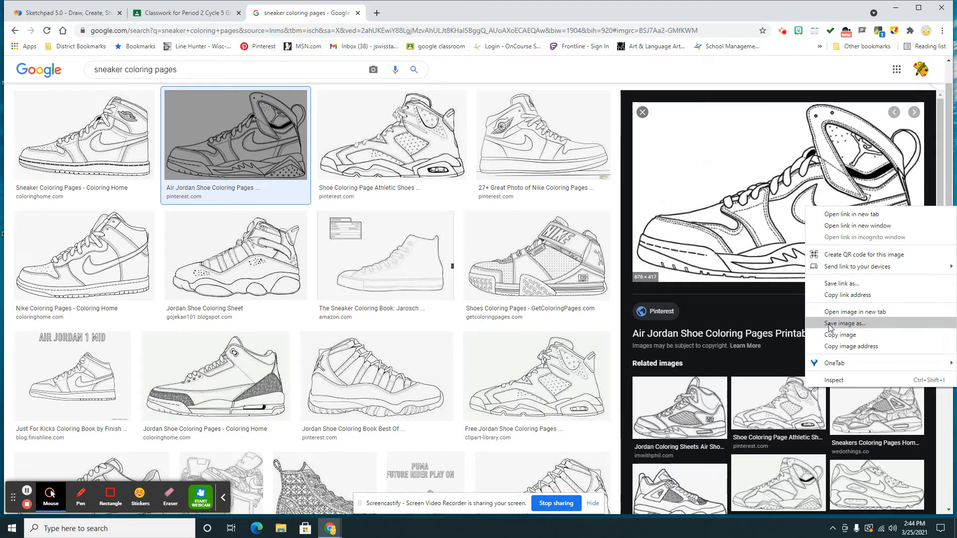
# Close the image search and switch to Sketchpad 5.0.
pyautogui.click(358, 13)
pyautogui.click(85, 15)
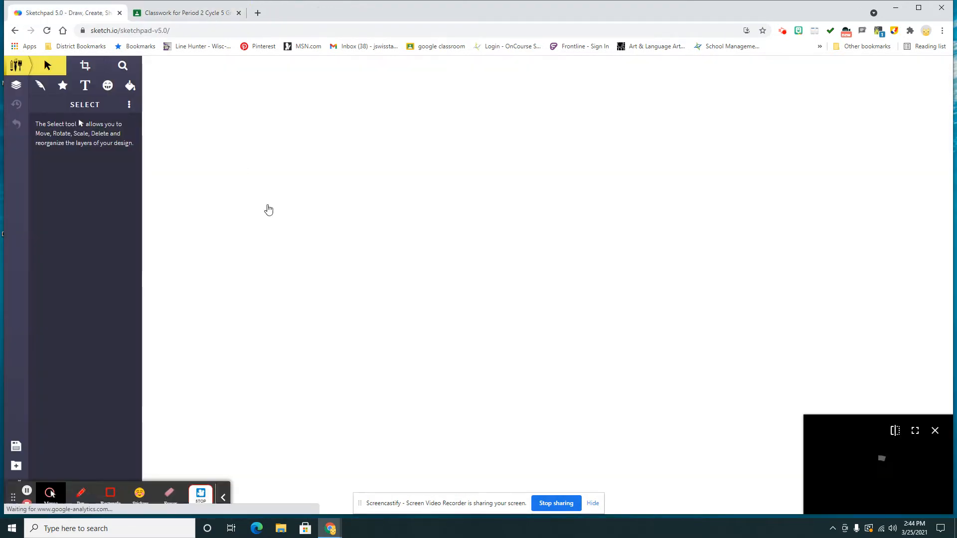
pyautogui.moveTo(939, 440)
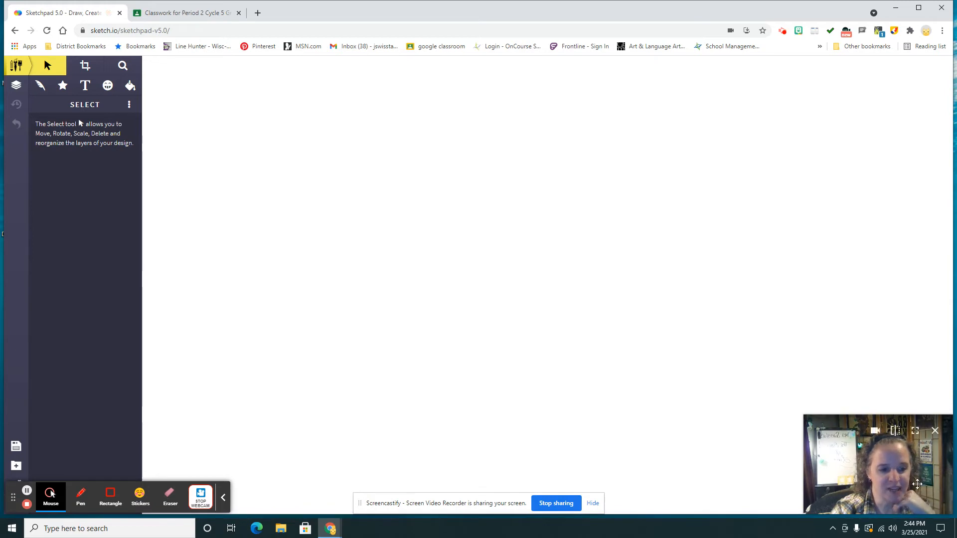
pyautogui.click(937, 433)
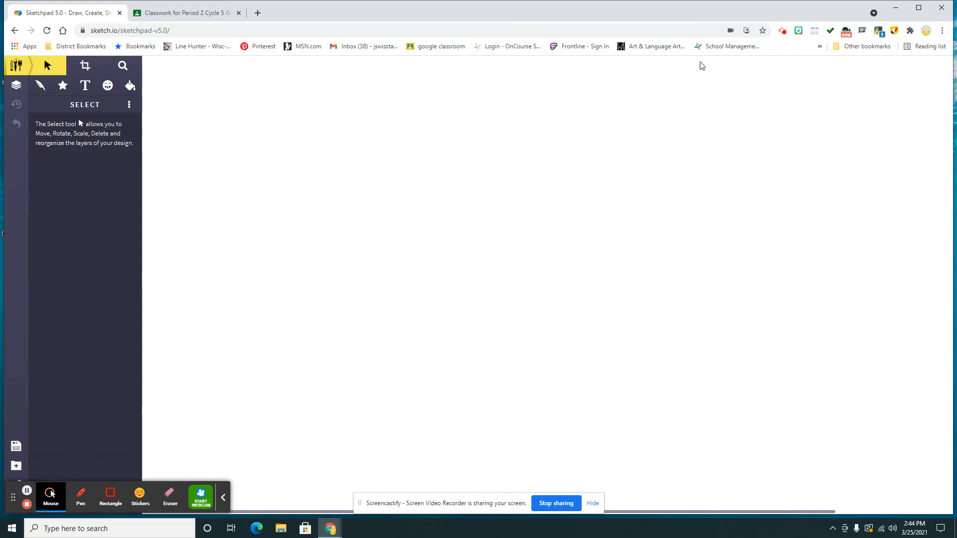
# Mark Sketchpad's drawing tools, layer and undo controls, and file controls with green pencil brackets, and quit the page annotation overlay.
pyautogui.click(893, 31)
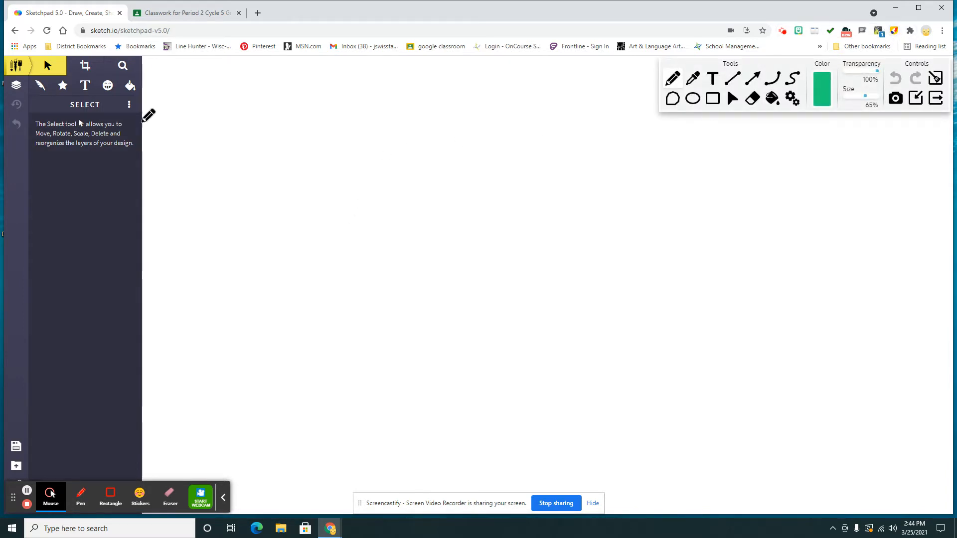
pyautogui.moveTo(145, 65)
pyautogui.mouseDown()
pyautogui.moveTo(166, 68)
pyautogui.moveTo(170, 91)
pyautogui.moveTo(171, 111)
pyautogui.moveTo(150, 119)
pyautogui.mouseUp()
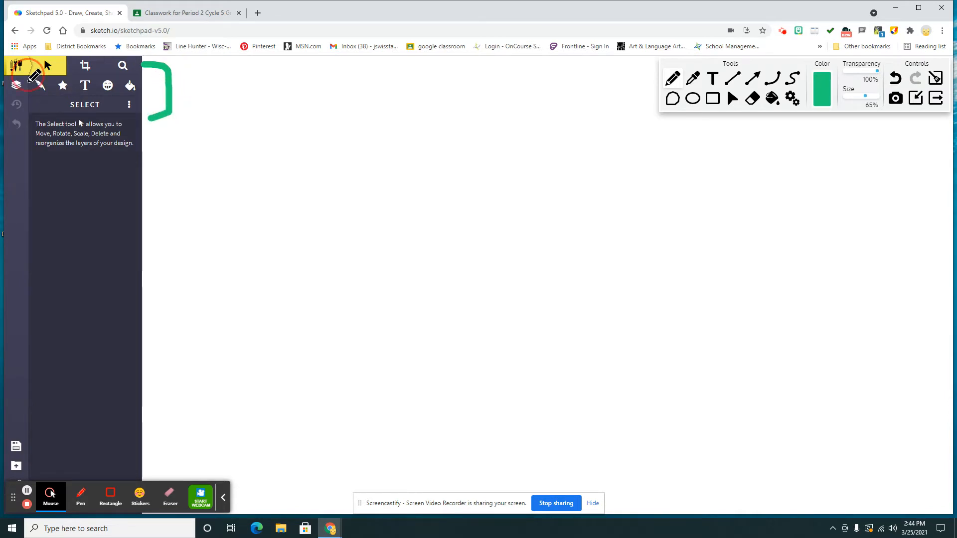
pyautogui.moveTo(27, 80)
pyautogui.mouseDown()
pyautogui.moveTo(28, 136)
pyautogui.moveTo(12, 141)
pyautogui.mouseUp()
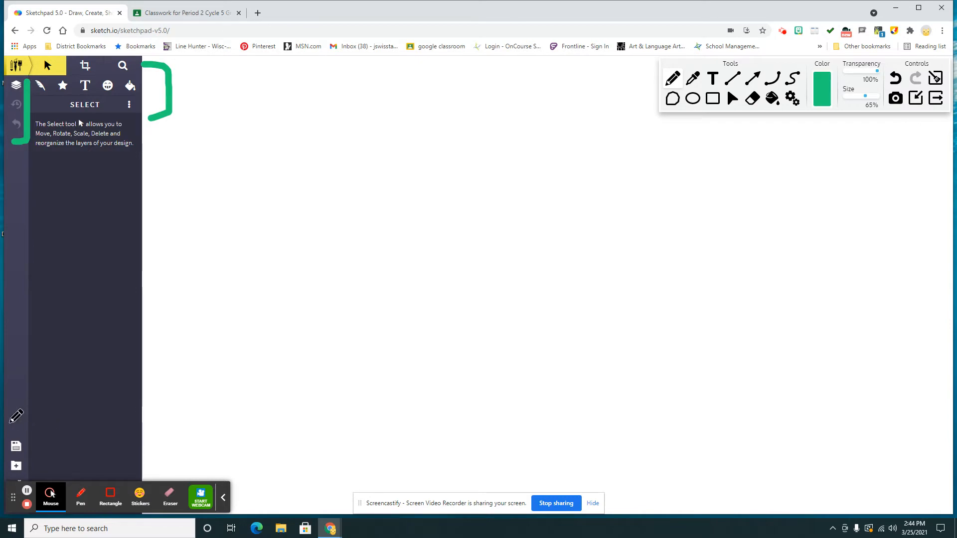
pyautogui.moveTo(8, 422)
pyautogui.mouseDown()
pyautogui.moveTo(44, 424)
pyautogui.moveTo(46, 513)
pyautogui.mouseUp()
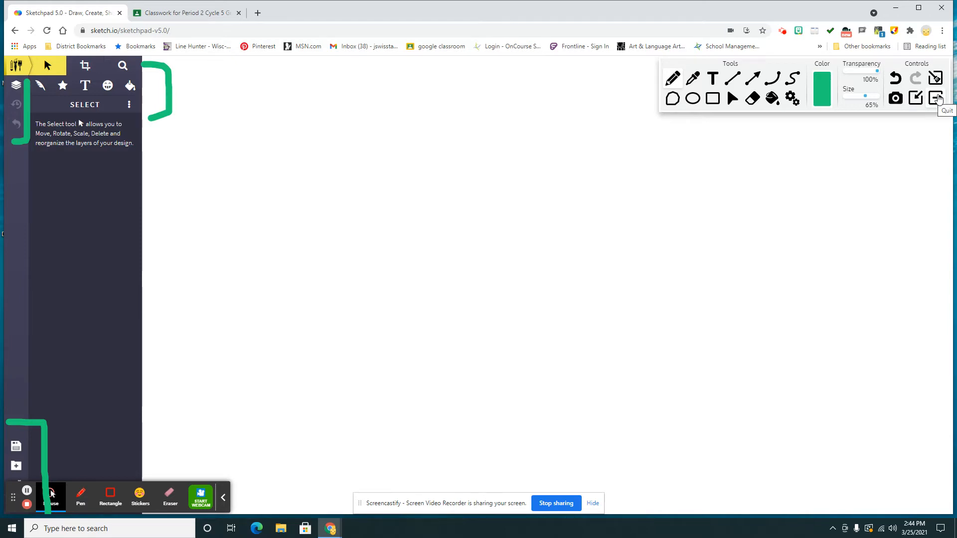
pyautogui.click(938, 98)
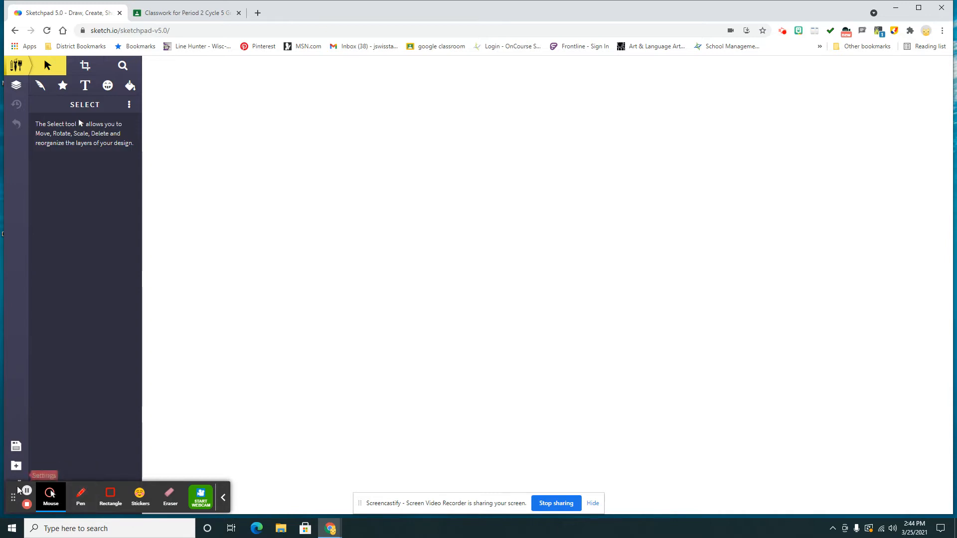
# Review Sketchpad's available brush types, shape types and text settings.
pyautogui.moveTo(13, 491); pyautogui.dragTo(718, 487)
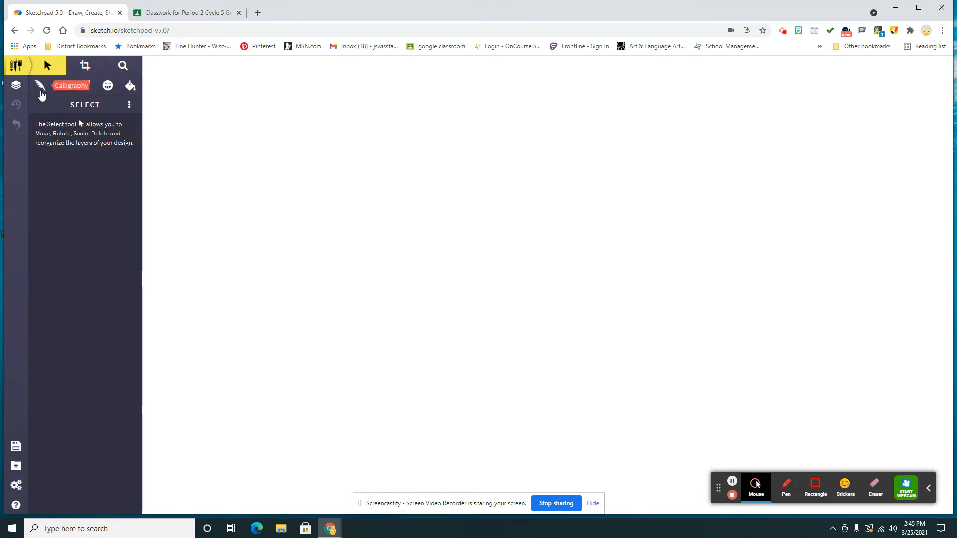
pyautogui.click(40, 88)
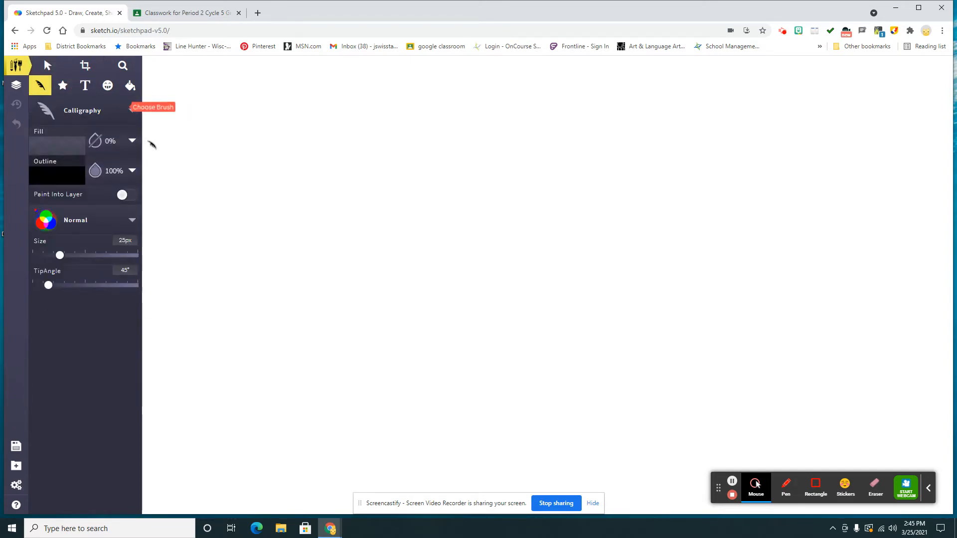
pyautogui.click(132, 112)
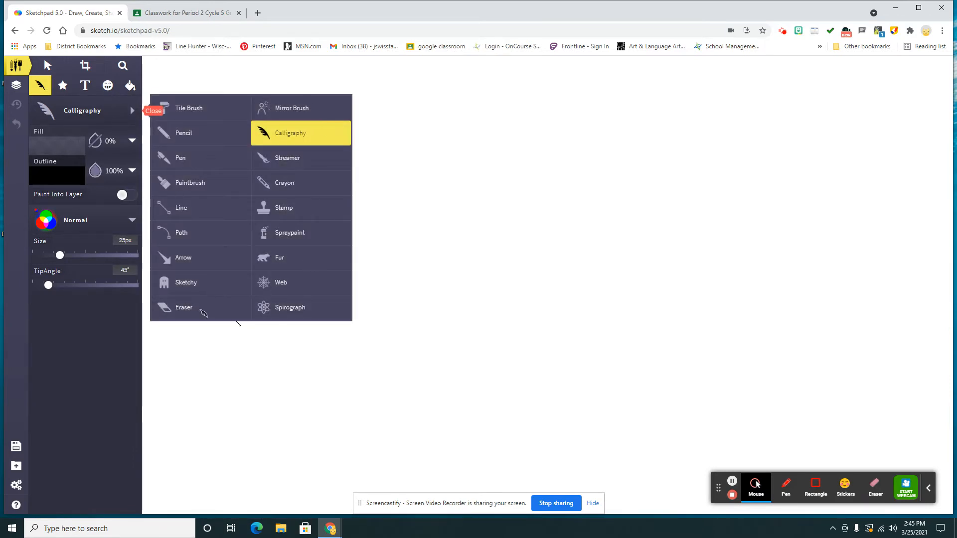
pyautogui.click(61, 86)
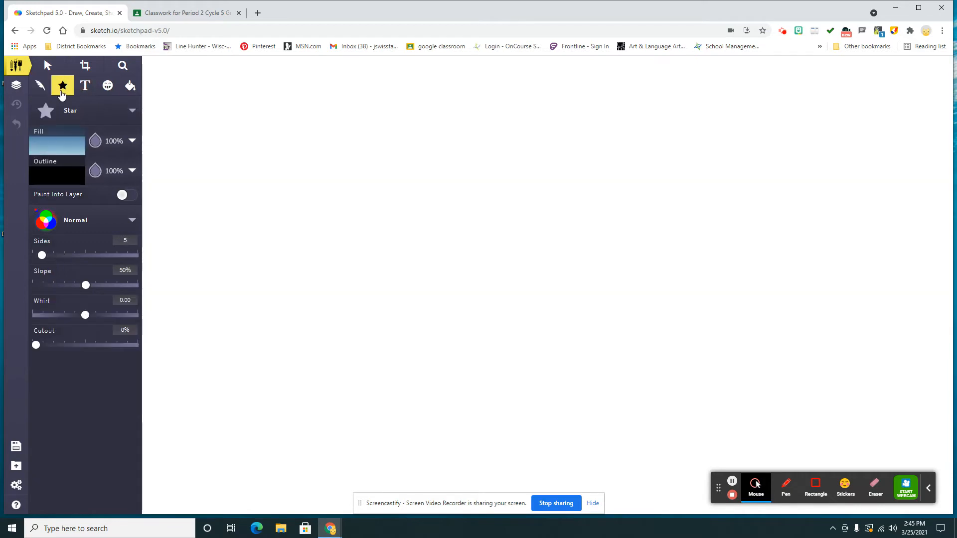
pyautogui.click(131, 112)
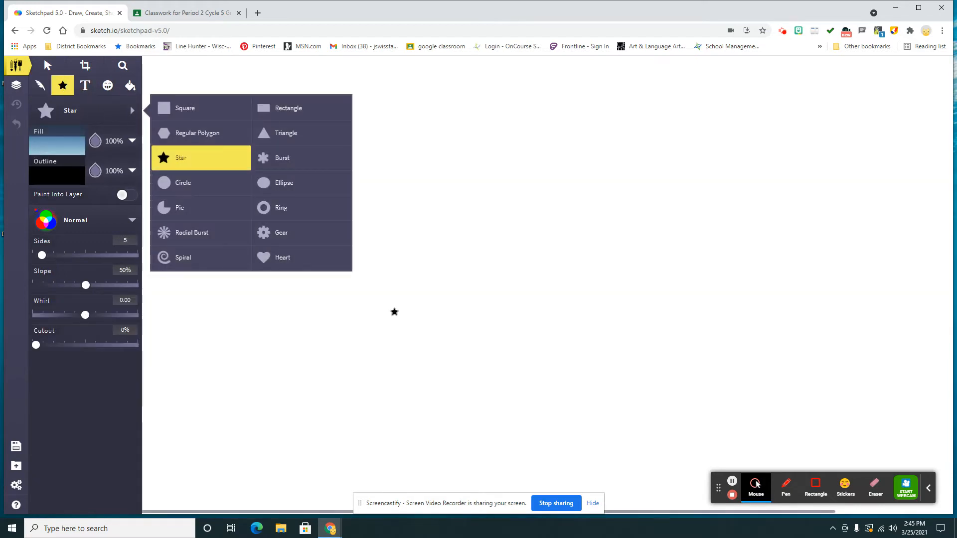
pyautogui.click(88, 93)
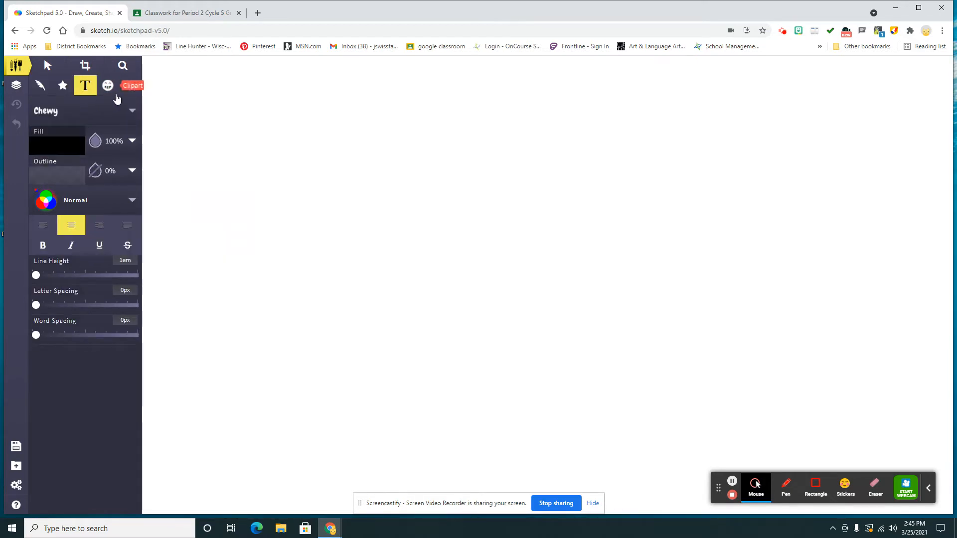
# Switch the fill tool to Pixel Fill.
pyautogui.click(134, 94)
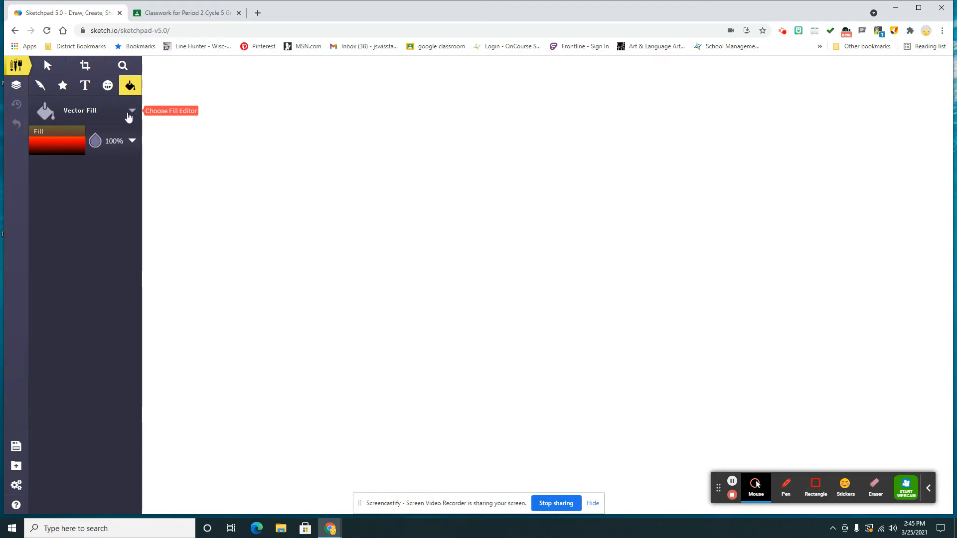
pyautogui.click(129, 115)
pyautogui.click(185, 142)
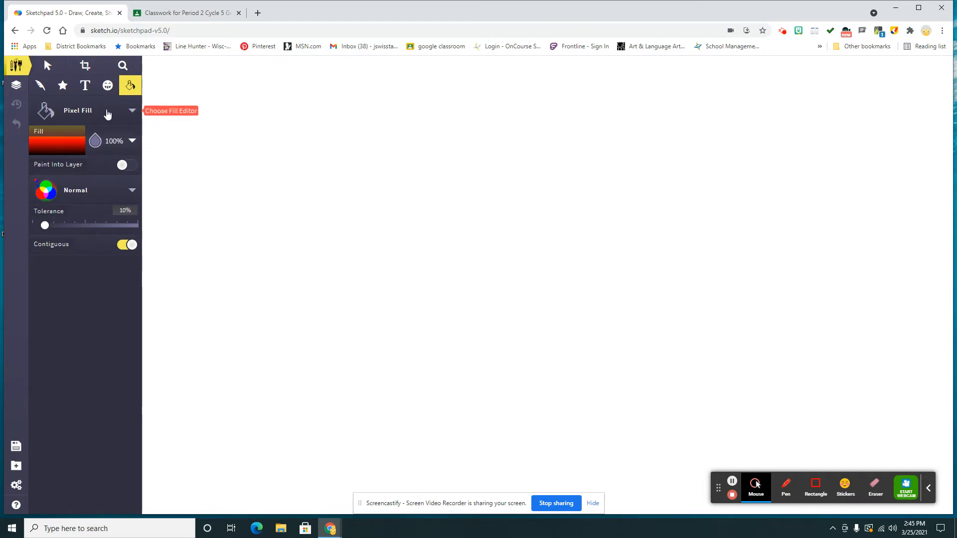
# Look over the graphics gallery of the Clipart tool.
pyautogui.click(106, 88)
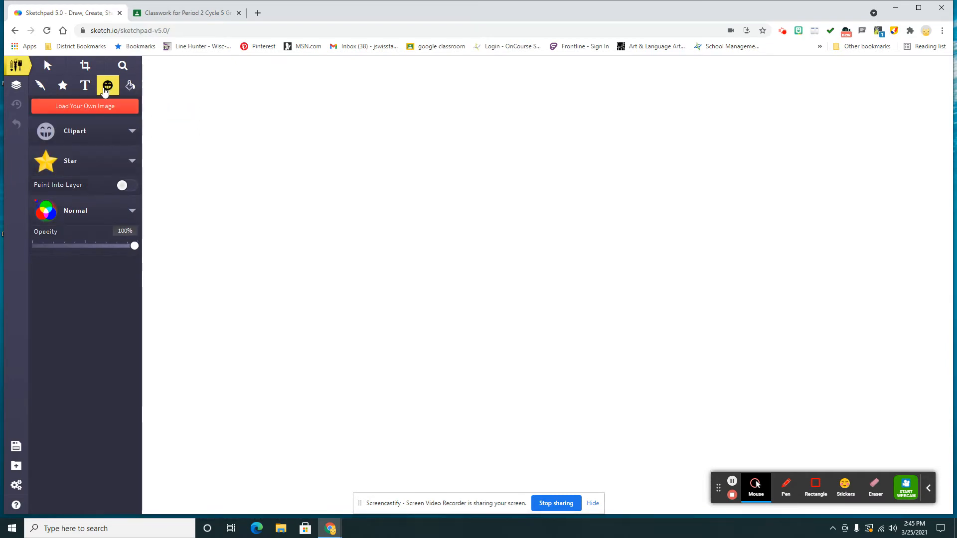
pyautogui.click(124, 168)
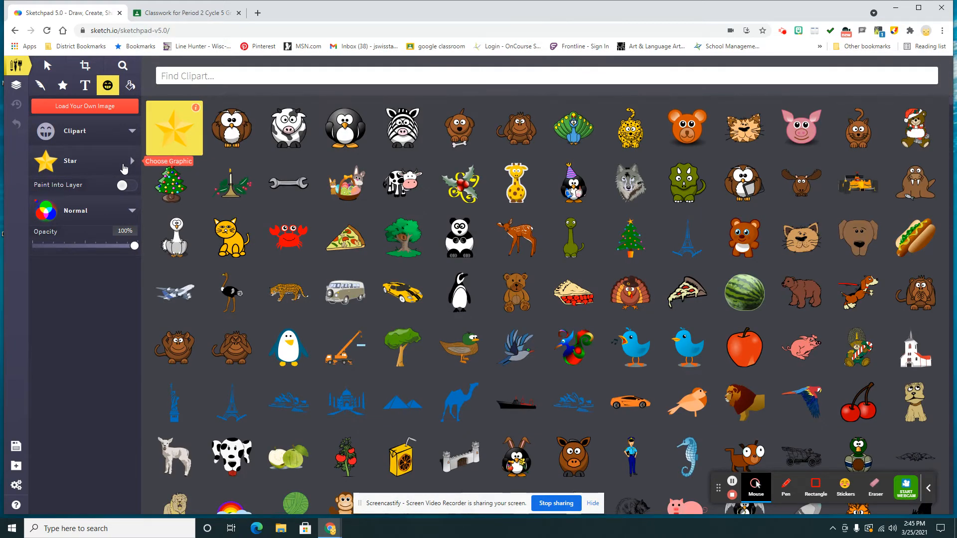
pyautogui.click(124, 169)
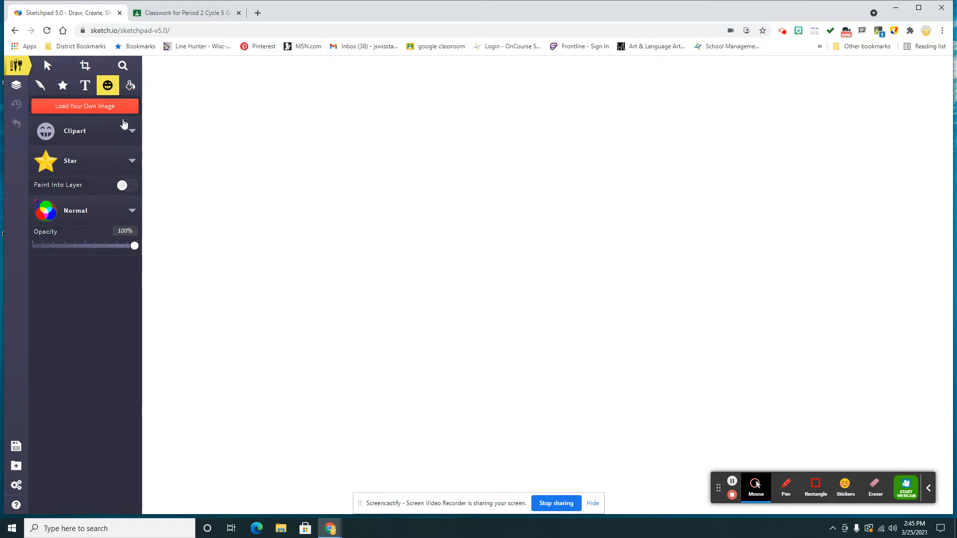
# Load the unicorn flowers (1) image from the Downloads folder onto the canvas.
pyautogui.click(74, 109)
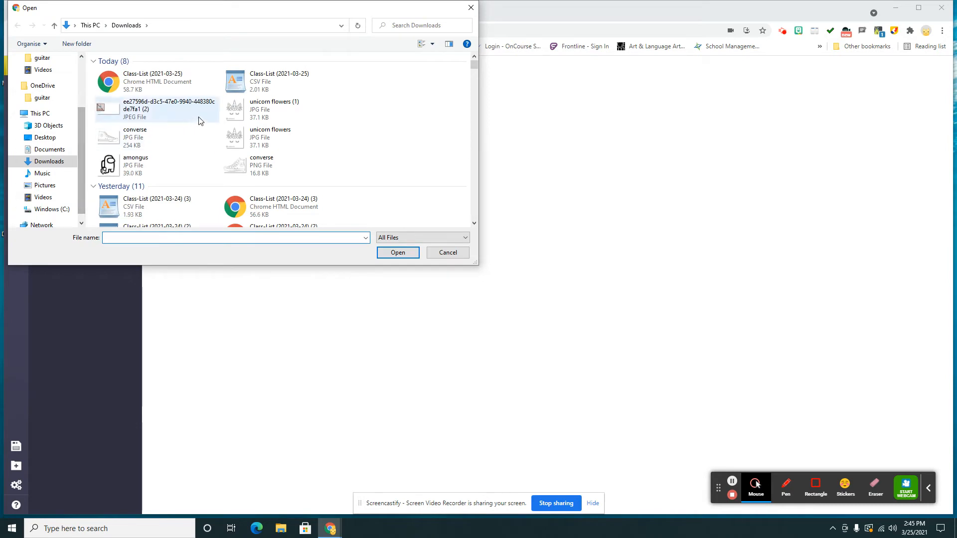
pyautogui.click(240, 115)
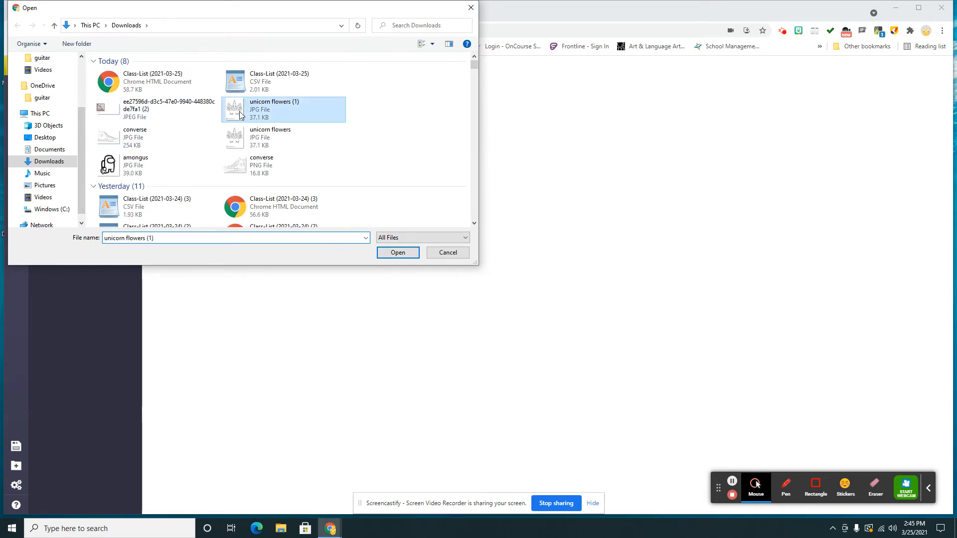
pyautogui.click(397, 253)
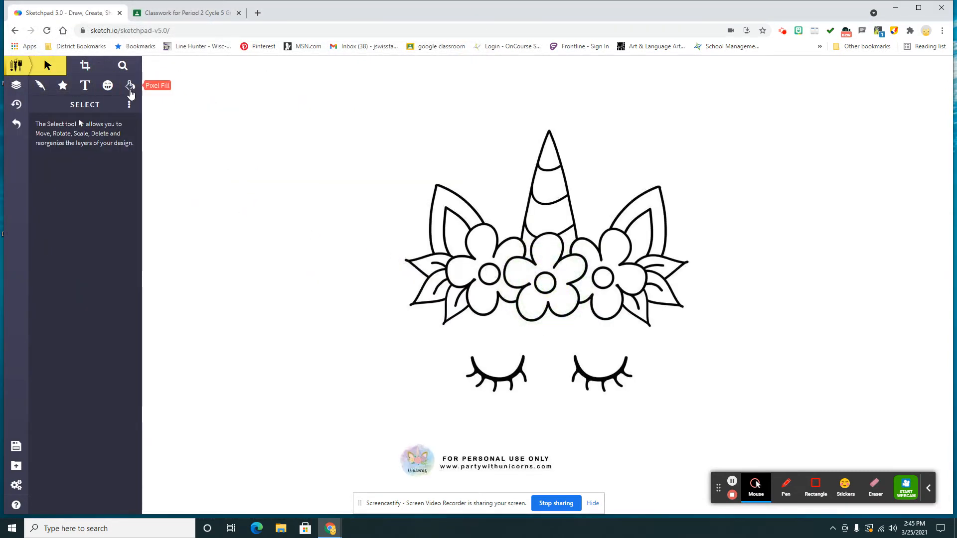
# Look through the Pixel Fill types and fill the horn's tip and third band with the purple and gold pattern.
pyautogui.click(130, 88)
pyautogui.click(54, 146)
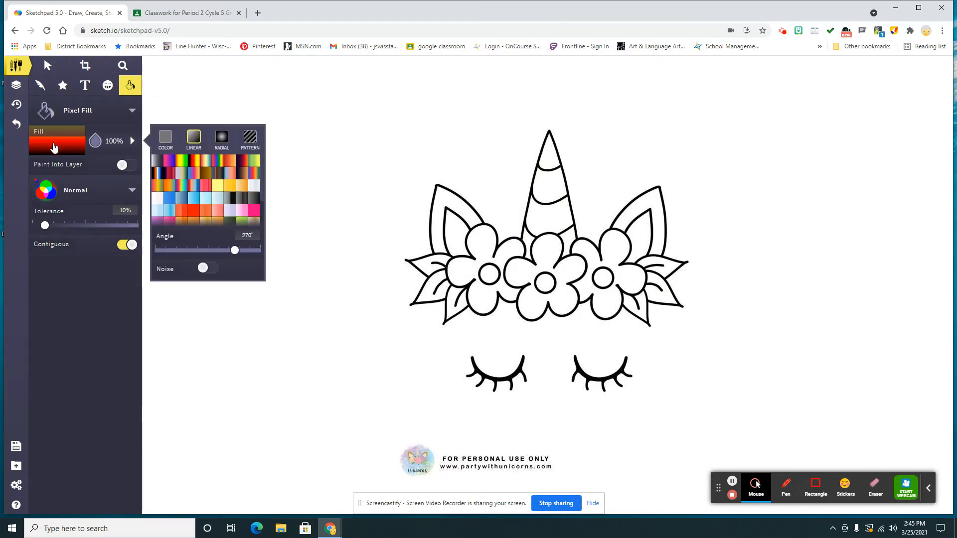
pyautogui.click(192, 139)
pyautogui.click(165, 140)
pyautogui.click(222, 138)
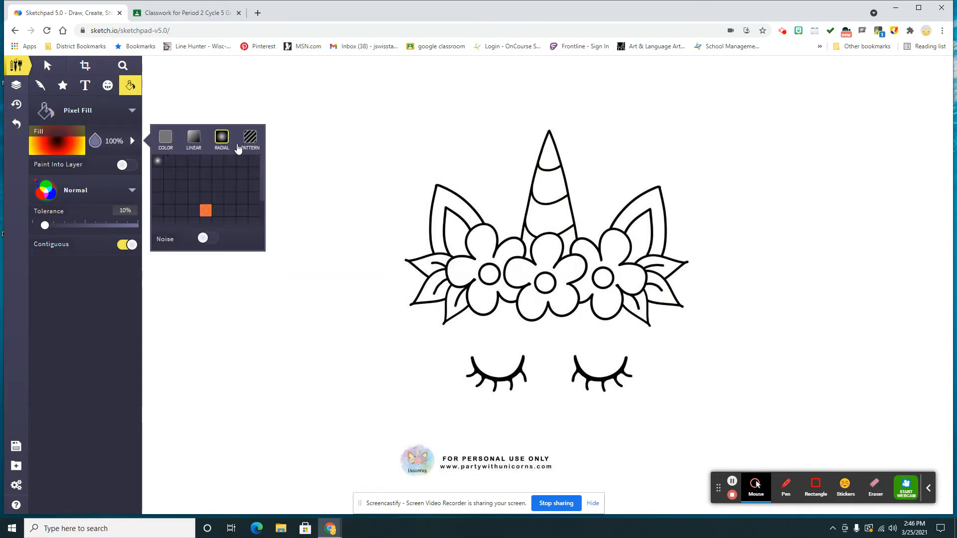
pyautogui.click(247, 142)
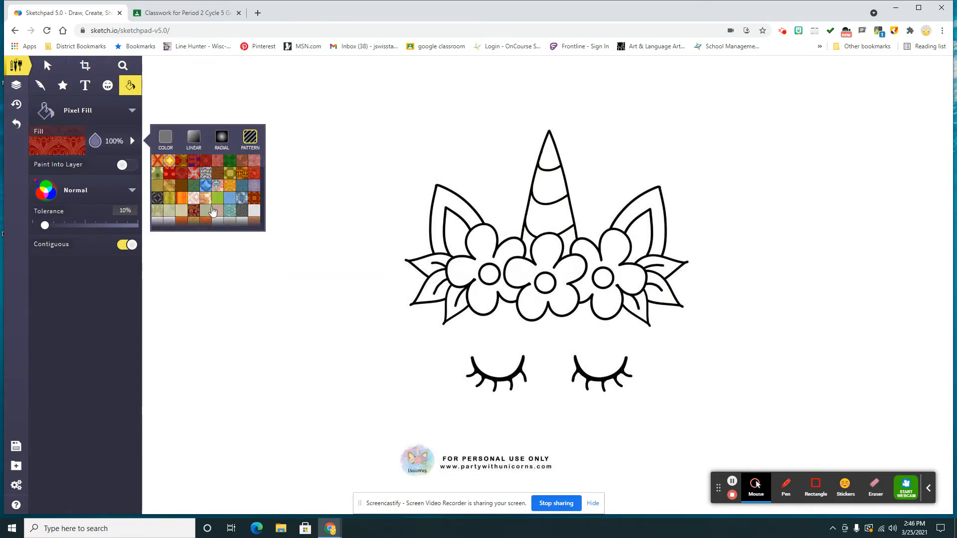
pyautogui.click(251, 190)
pyautogui.click(546, 215)
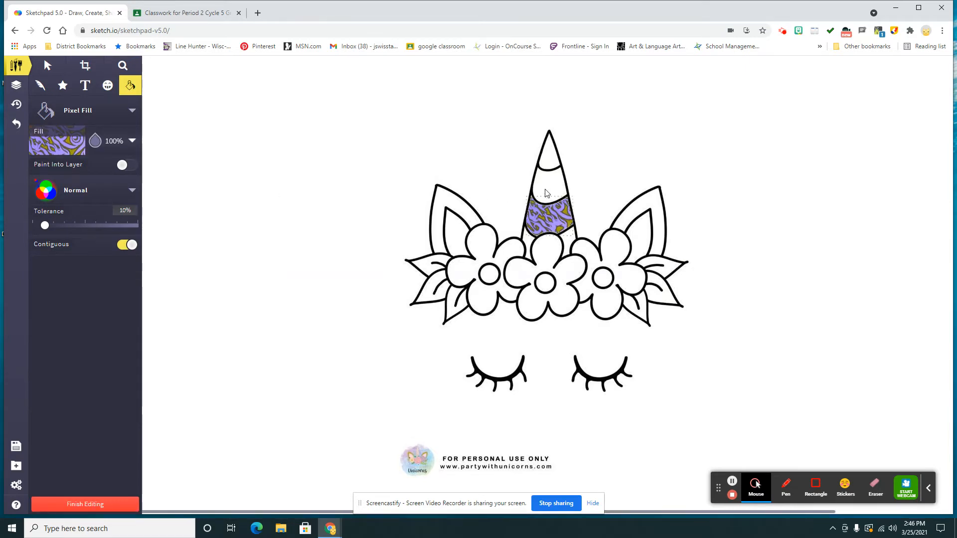
pyautogui.click(547, 161)
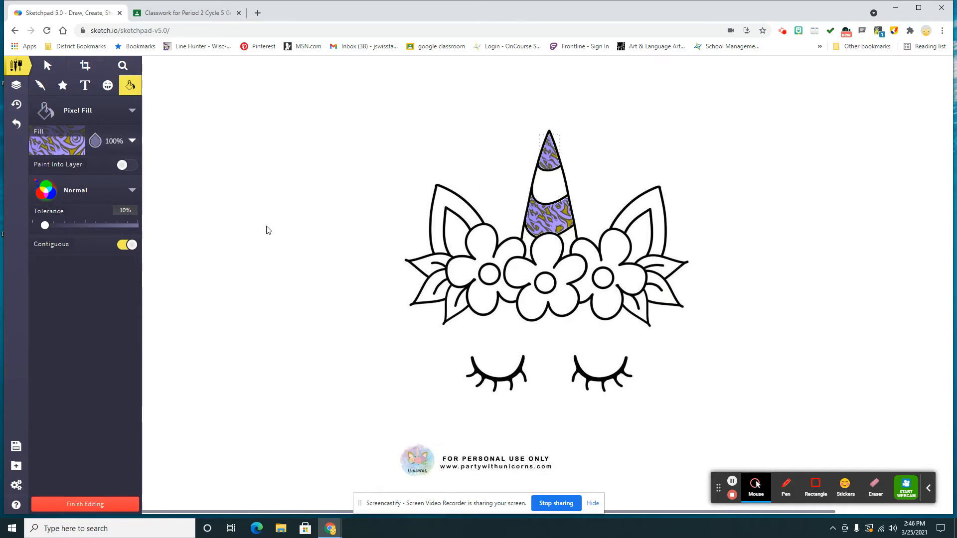
# Start a separate fill and colour the horn's second band and both base corners with the light blue pattern.
pyautogui.click(48, 67)
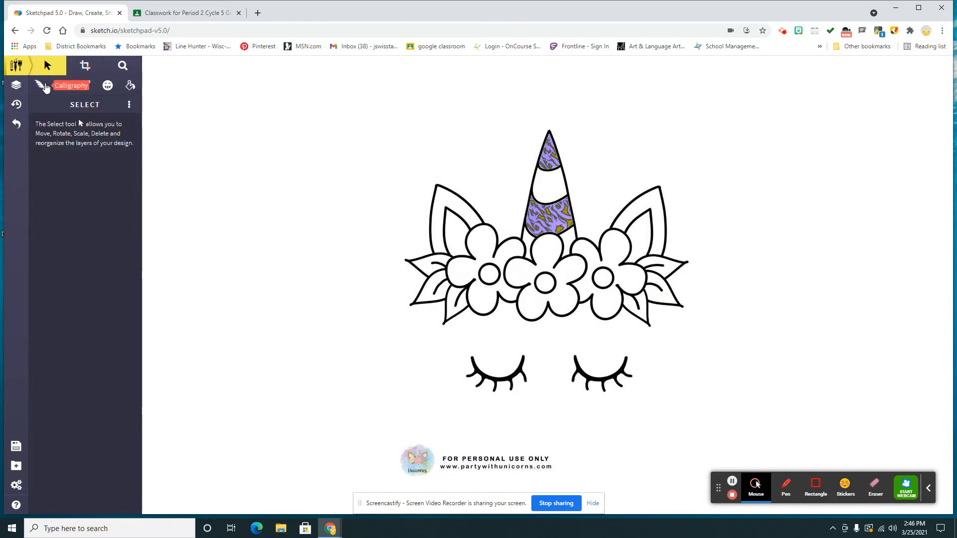
pyautogui.click(130, 88)
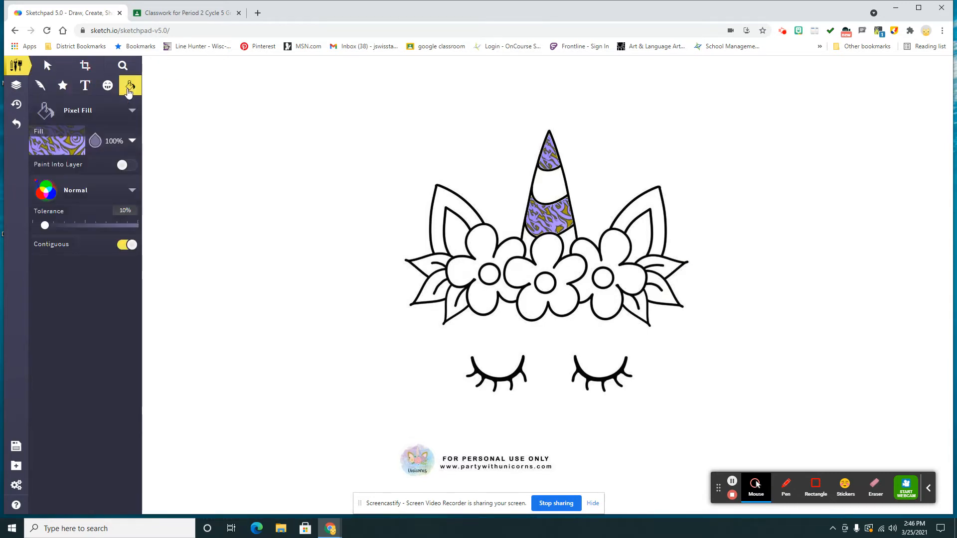
pyautogui.click(44, 152)
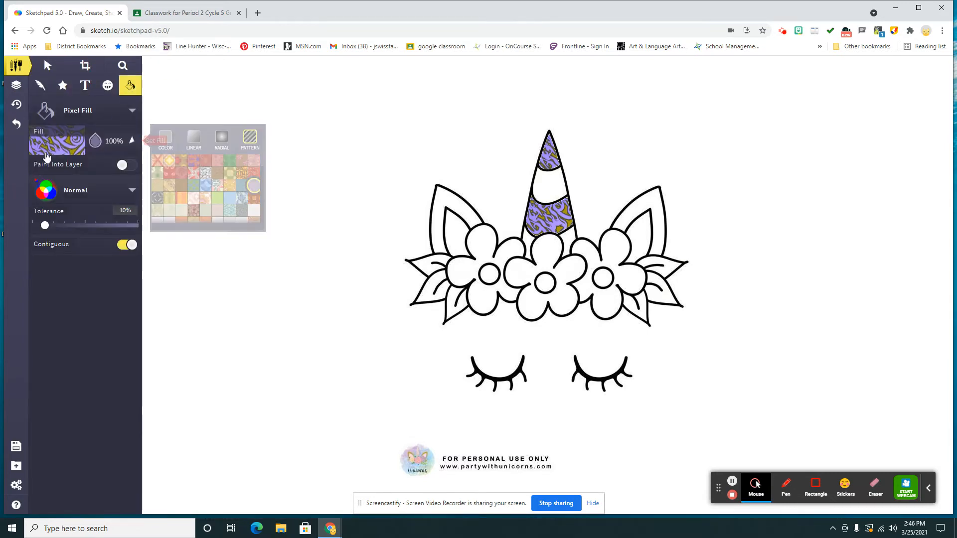
pyautogui.click(230, 197)
pyautogui.click(547, 189)
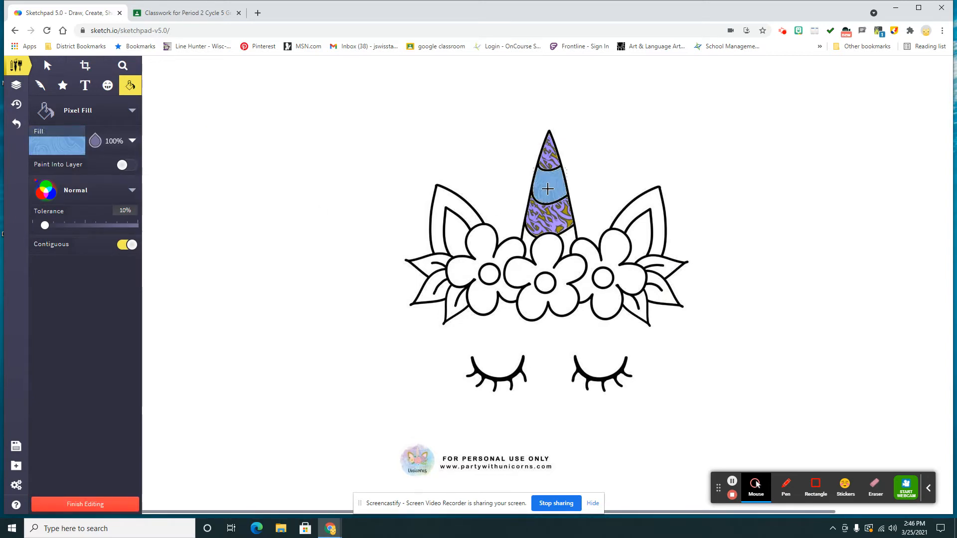
pyautogui.click(560, 243)
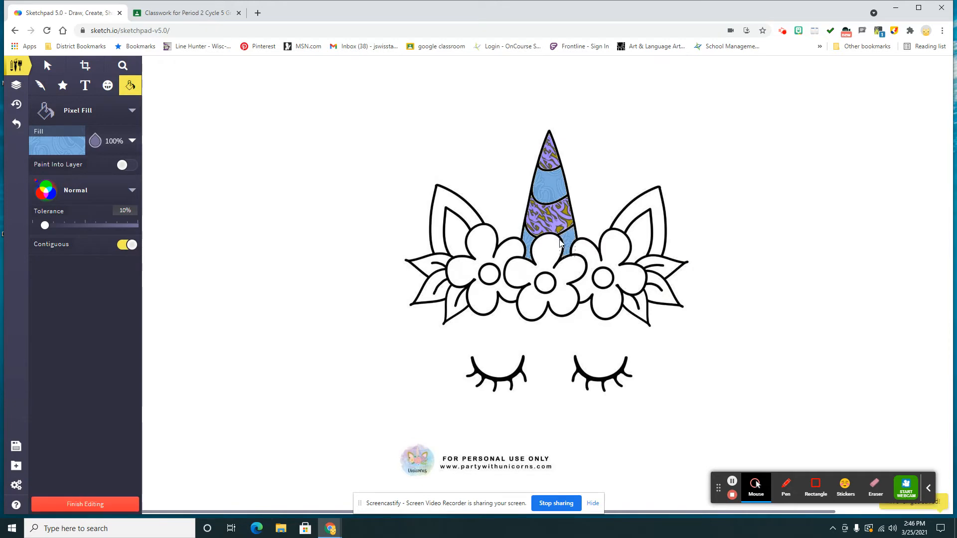
# Try the red, orange and purple pattern on the last filled horn corner and return it to light blue.
pyautogui.click(55, 155)
pyautogui.click(193, 162)
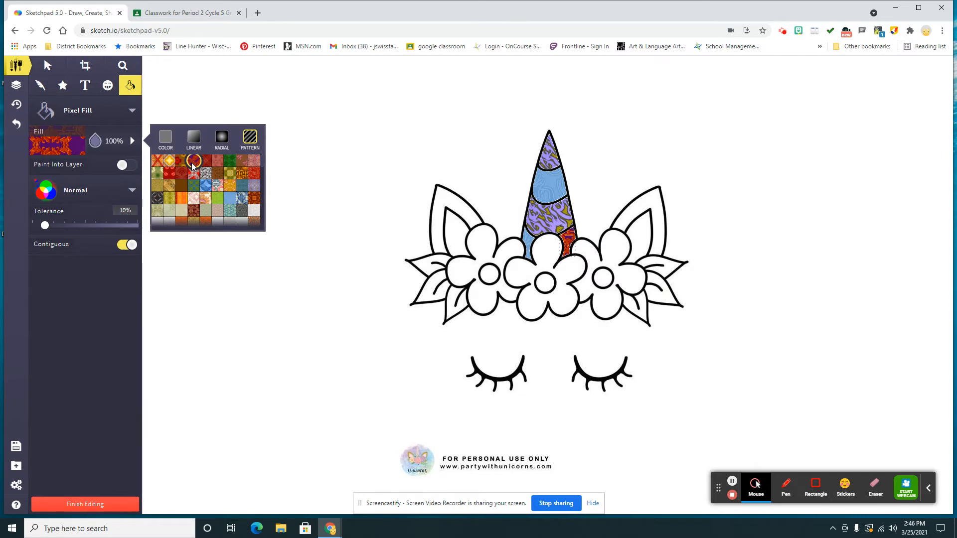
pyautogui.click(230, 198)
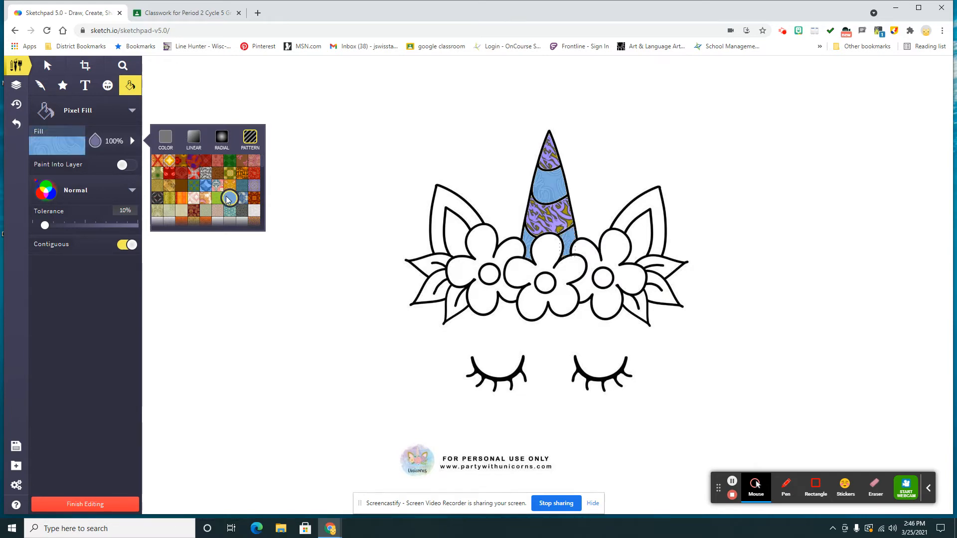
pyautogui.click(75, 286)
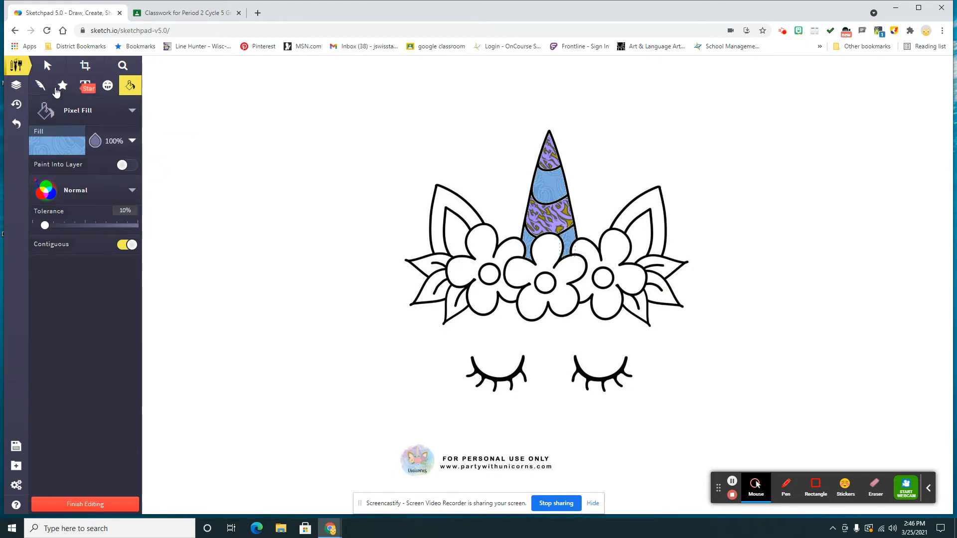
# Draw a closed four-sided frame around the unicorn with the Line brush, with a top edge about 730 px long.
pyautogui.click(41, 88)
pyautogui.click(131, 111)
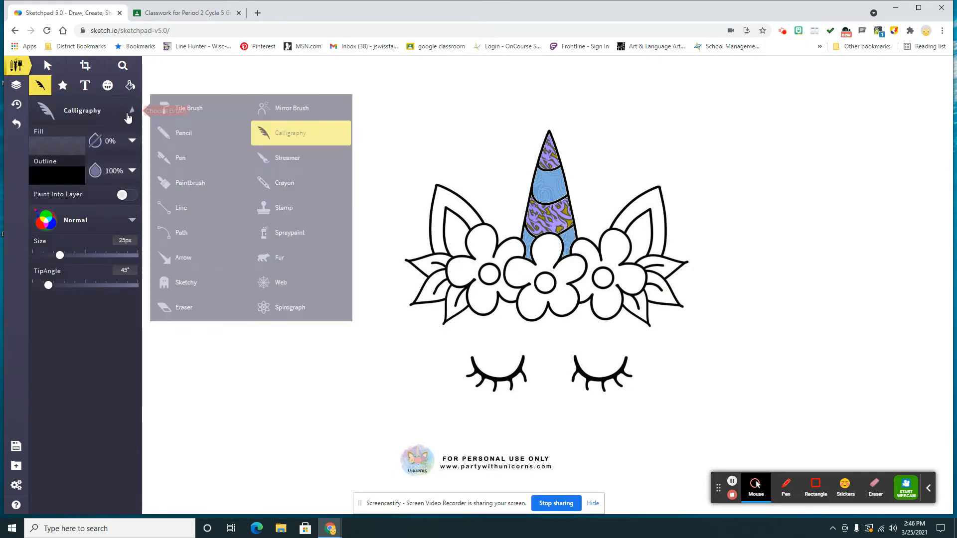
pyautogui.click(158, 213)
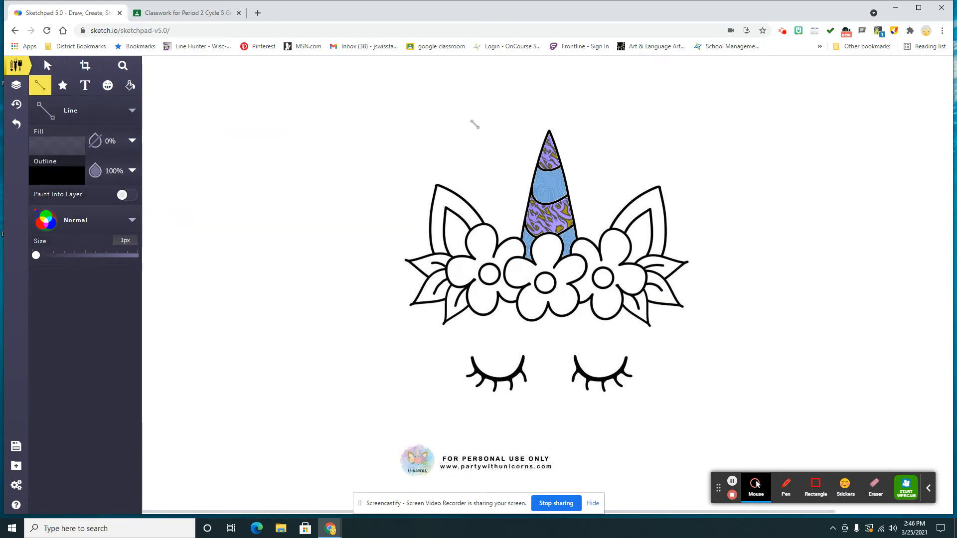
pyautogui.click(363, 87)
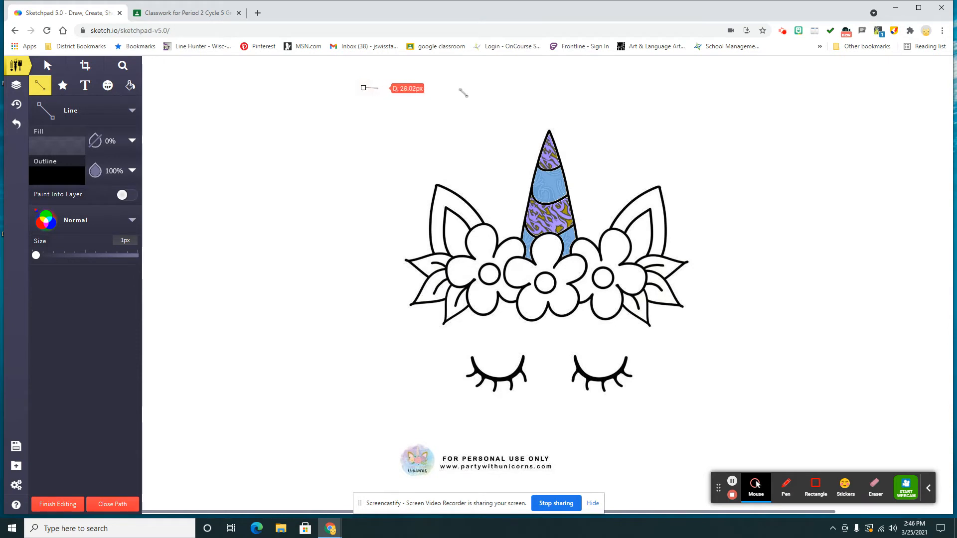
pyautogui.click(728, 88)
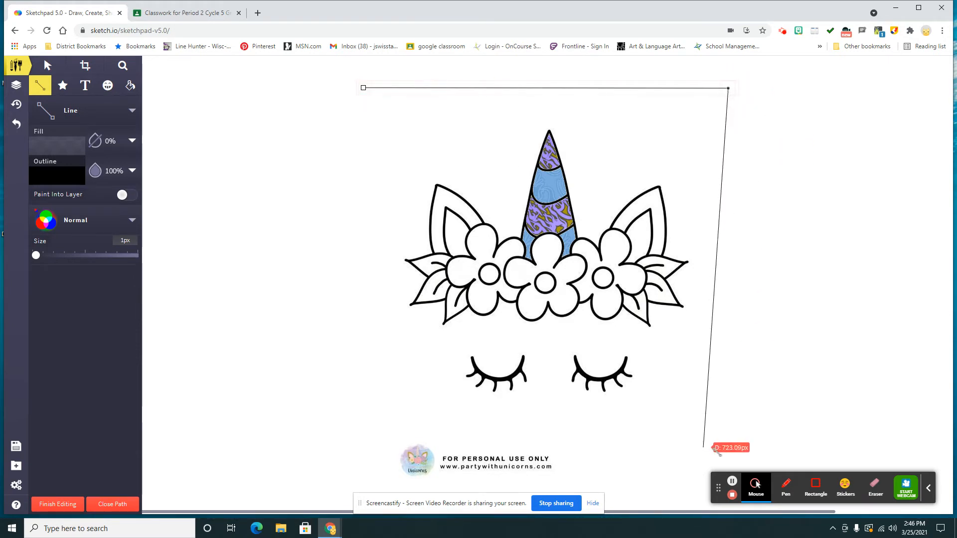
pyautogui.click(734, 432)
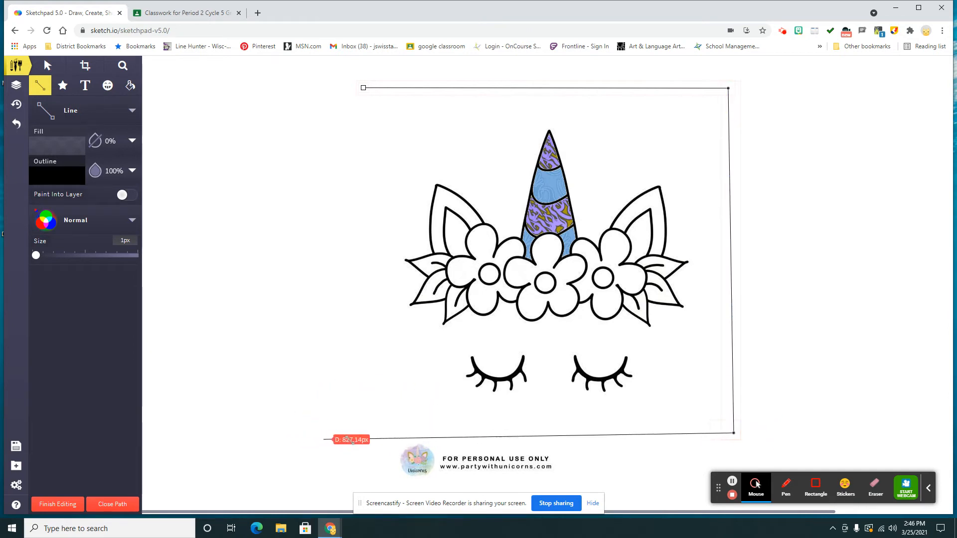
pyautogui.click(375, 432)
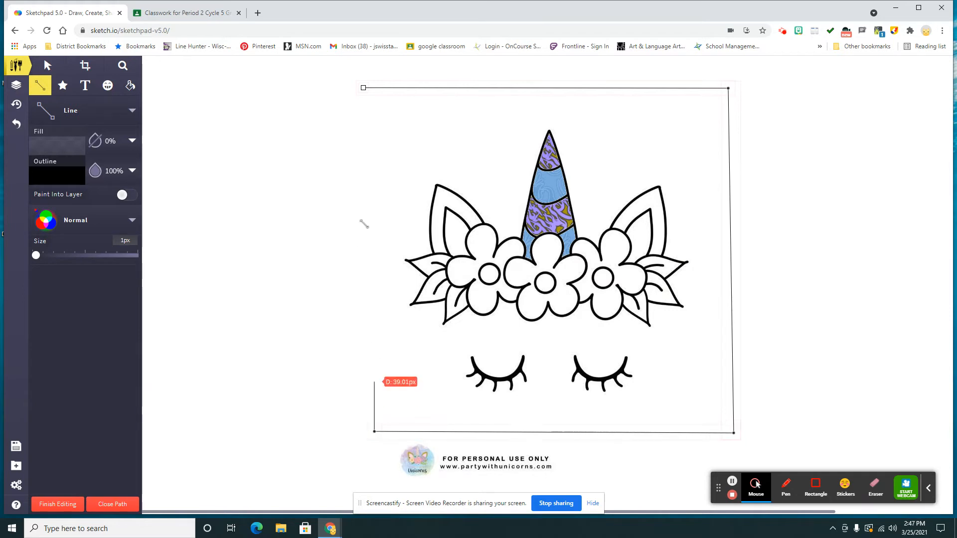
pyautogui.click(363, 88)
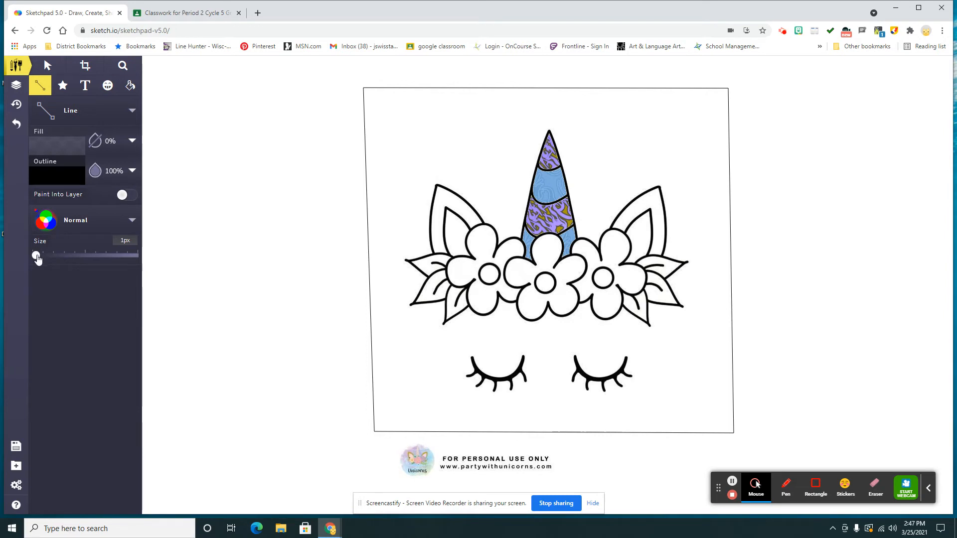
# Draw a diagonal line about 1014 px long from the frame's upper-left corner to its lower-right corner, and finish editing.
pyautogui.moveTo(36, 255)
pyautogui.mouseDown()
pyautogui.moveTo(48, 256)
pyautogui.moveTo(36, 255)
pyautogui.mouseUp()
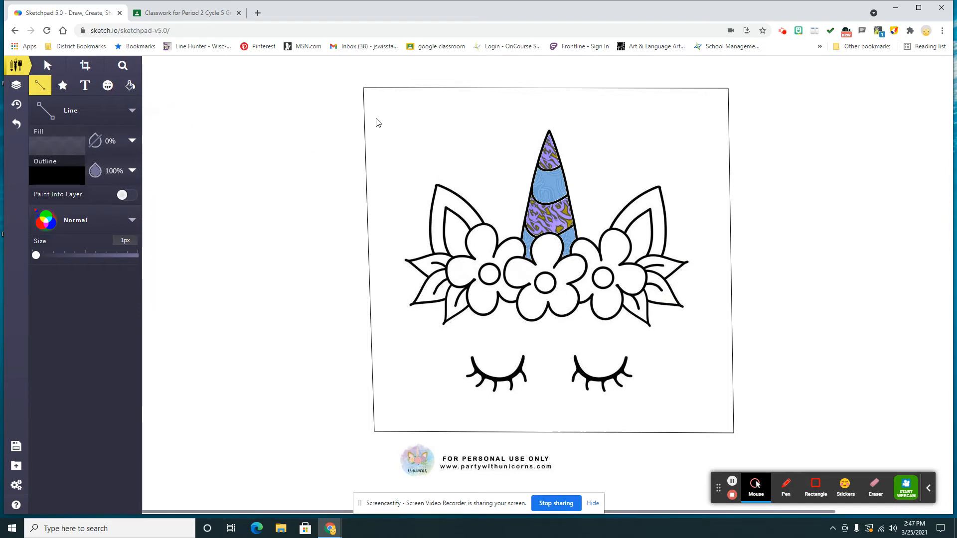
pyautogui.click(364, 88)
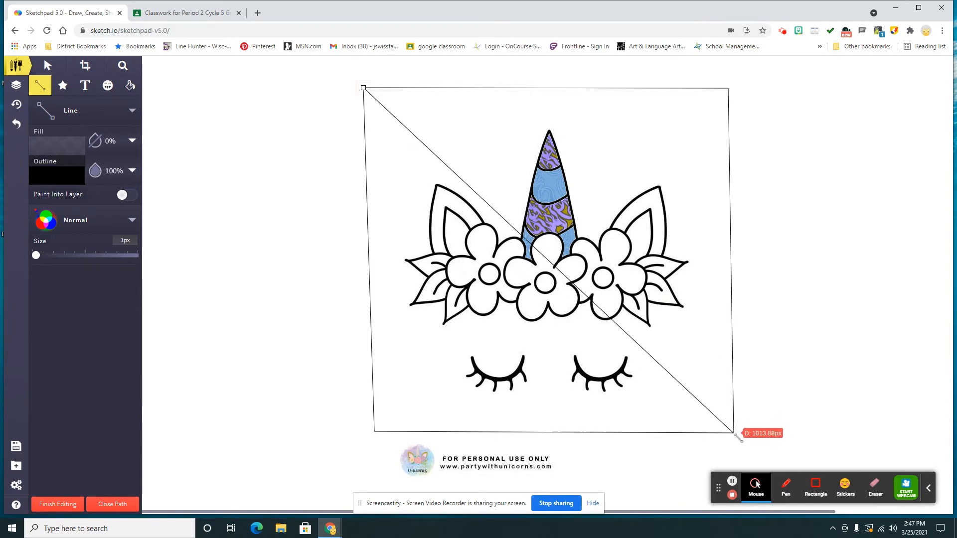
pyautogui.click(734, 433)
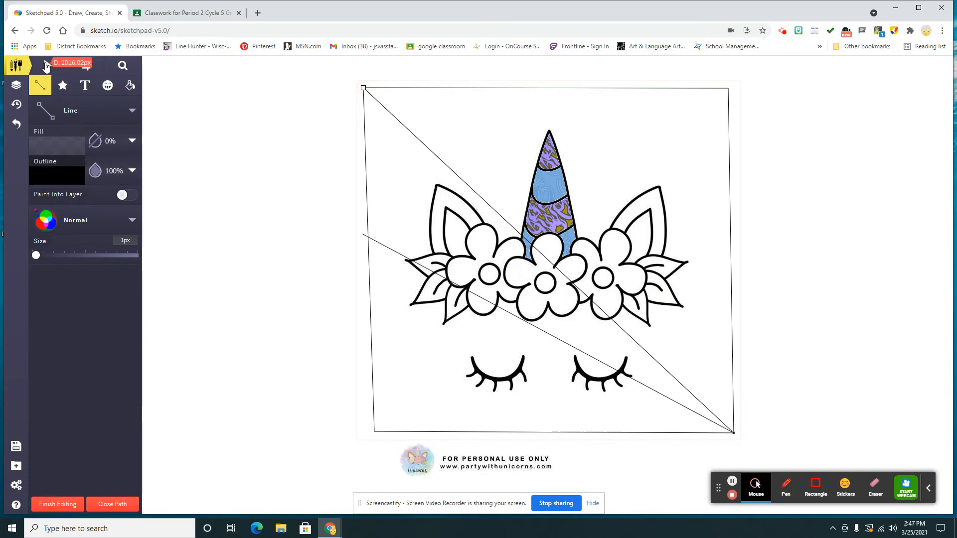
pyautogui.click(46, 67)
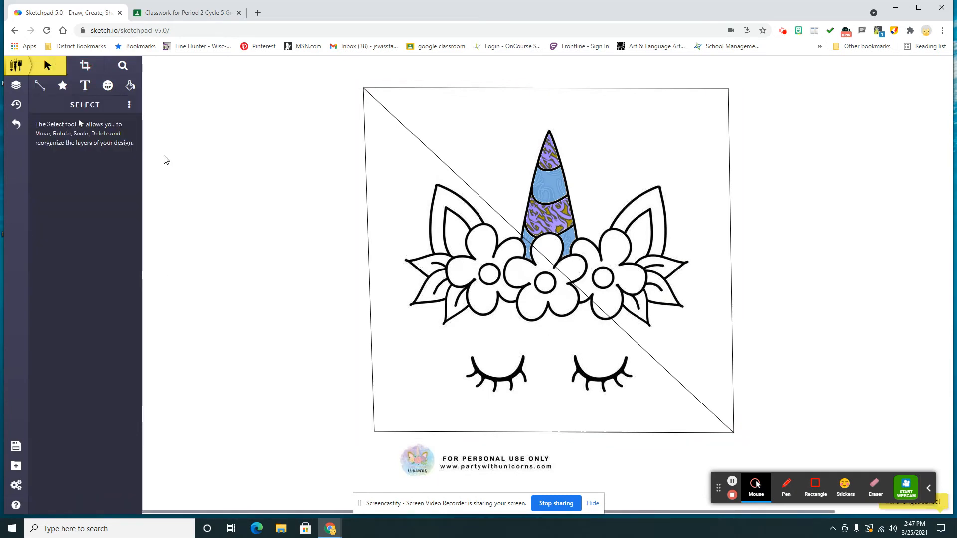
# Fill the frame area below the diagonal with the purple and gold pattern using Pixel Fill.
pyautogui.click(132, 91)
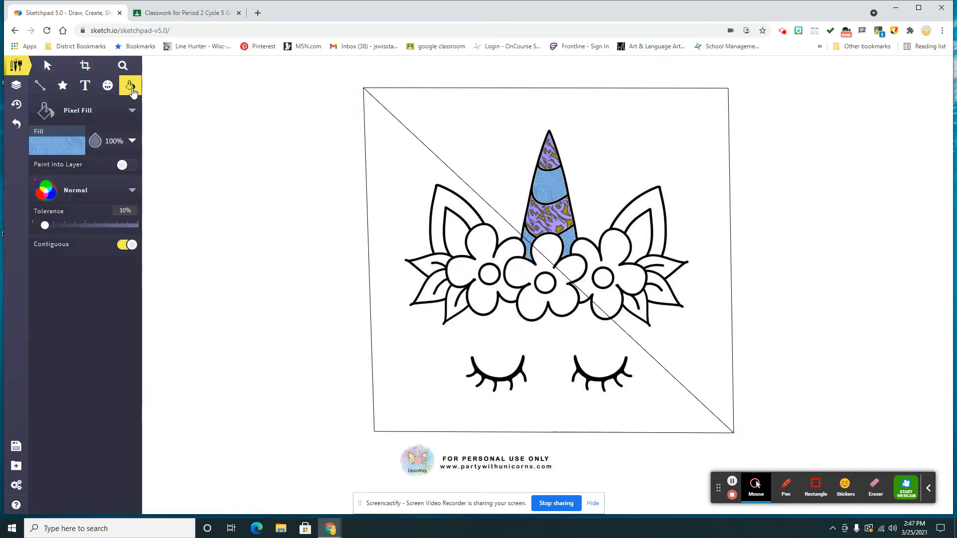
pyautogui.click(65, 153)
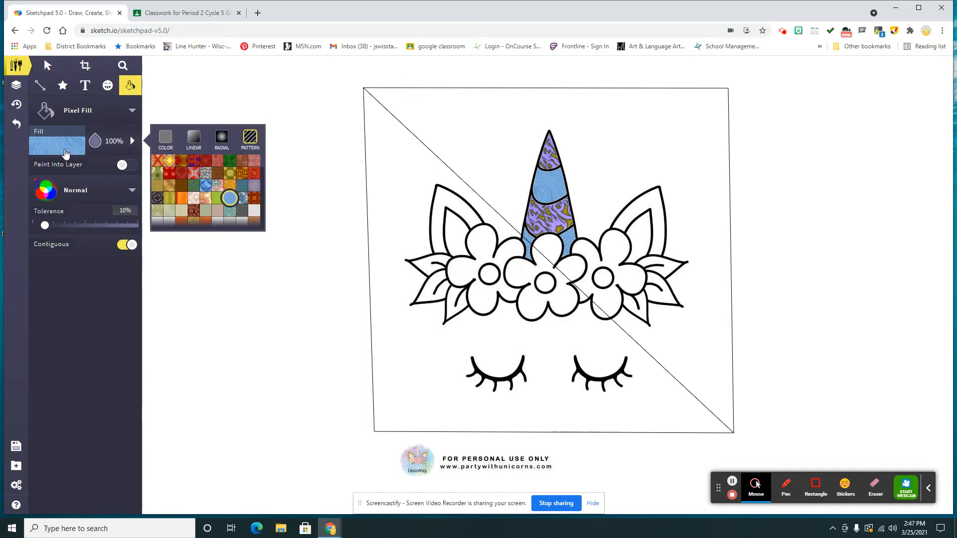
pyautogui.click(255, 191)
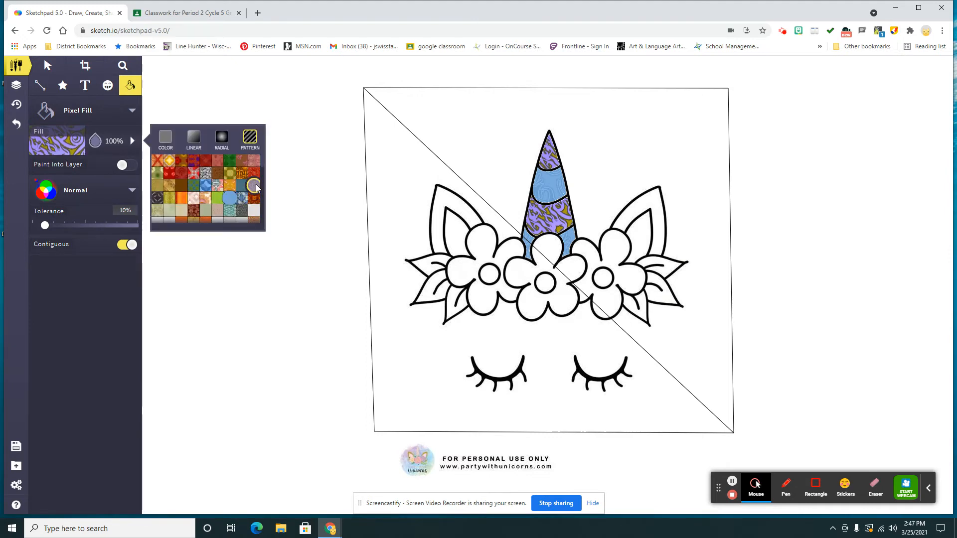
pyautogui.click(404, 221)
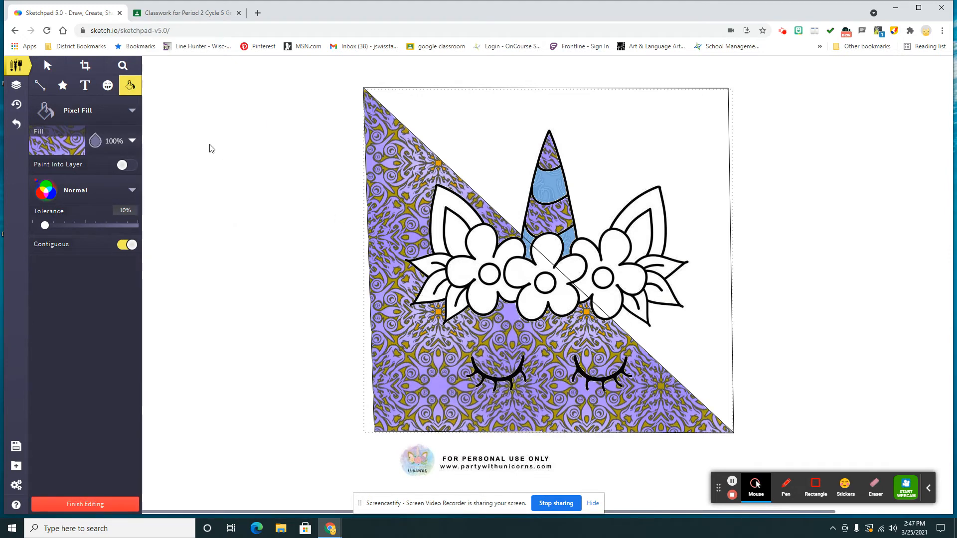
# Try a beige pattern on the filled area below the diagonal and leave the fill.
pyautogui.click(58, 158)
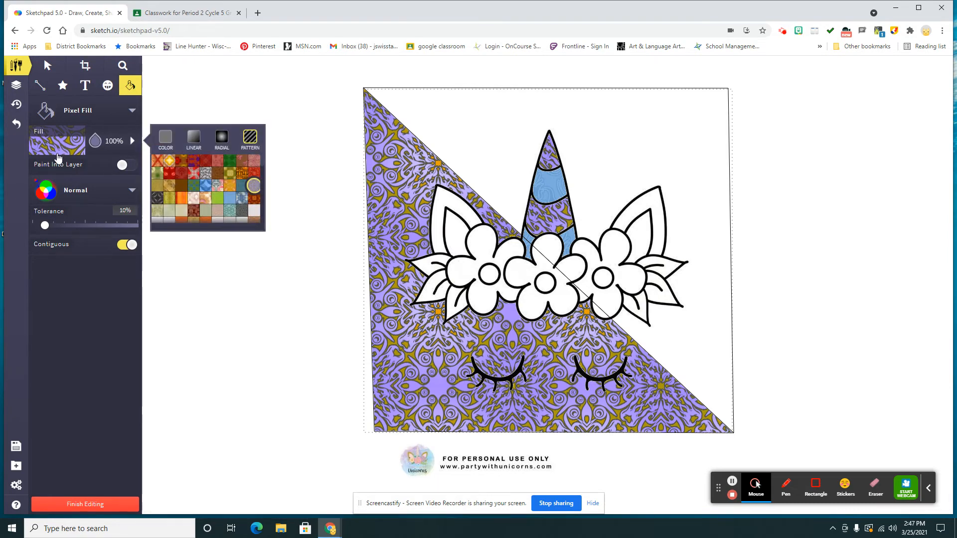
pyautogui.click(218, 214)
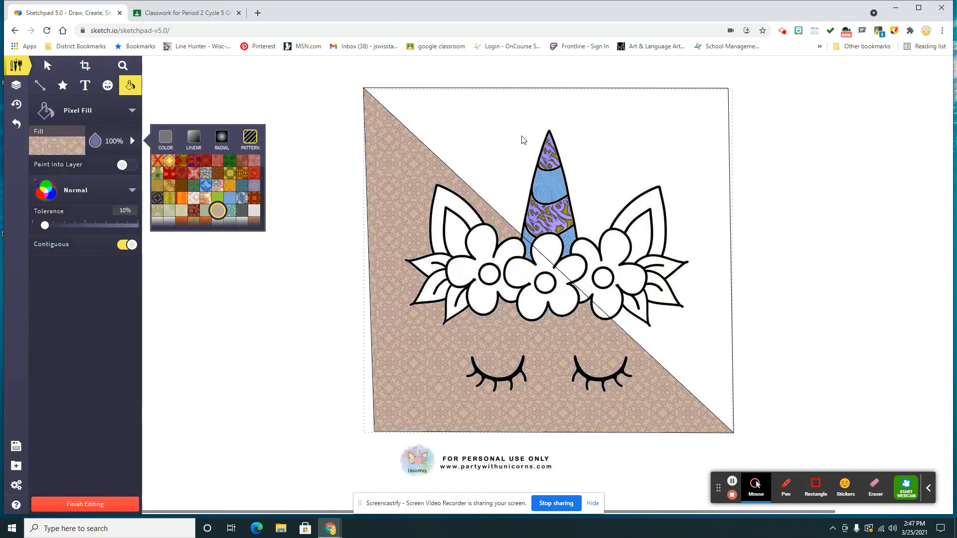
pyautogui.click(47, 65)
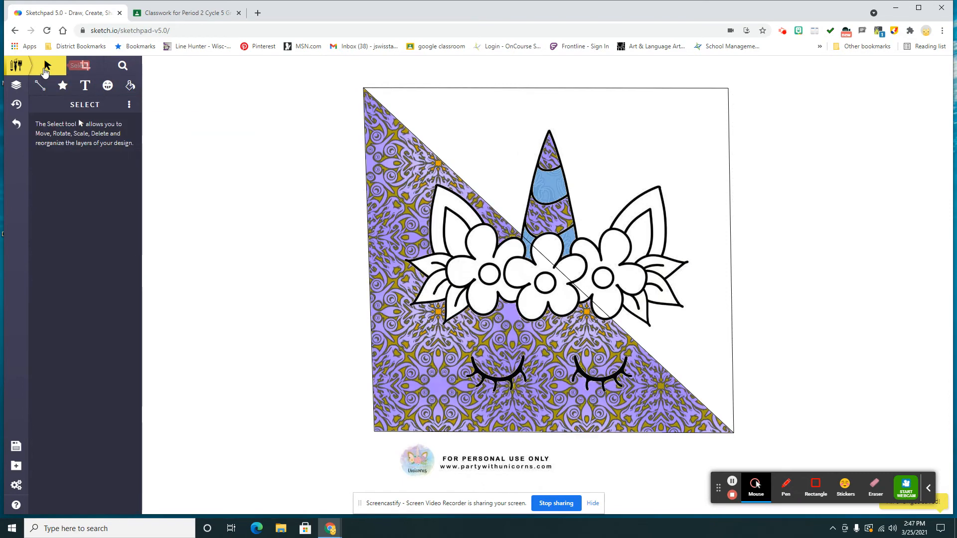
# Fill the frame area above the diagonal with the black, gray and white pattern using Pixel Fill.
pyautogui.click(130, 85)
pyautogui.click(65, 145)
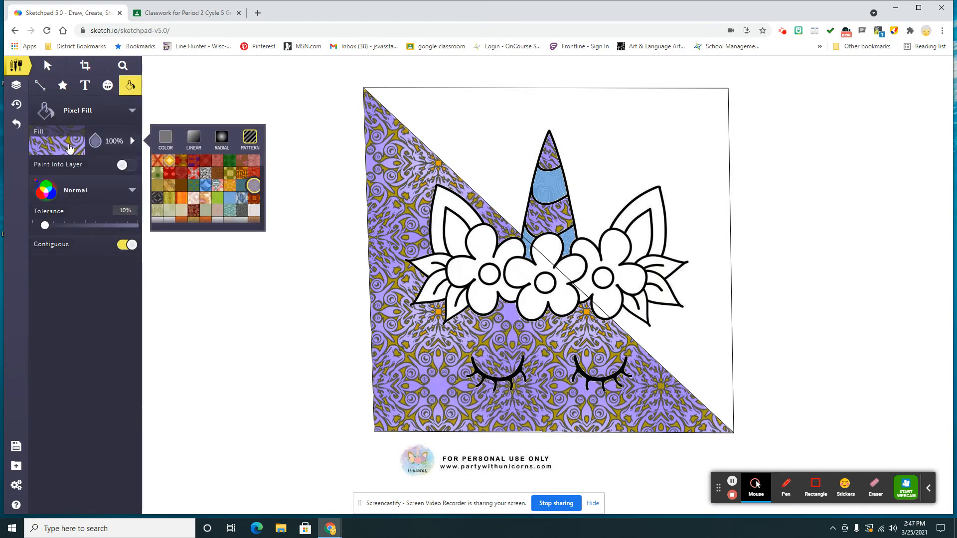
pyautogui.click(205, 173)
pyautogui.click(491, 140)
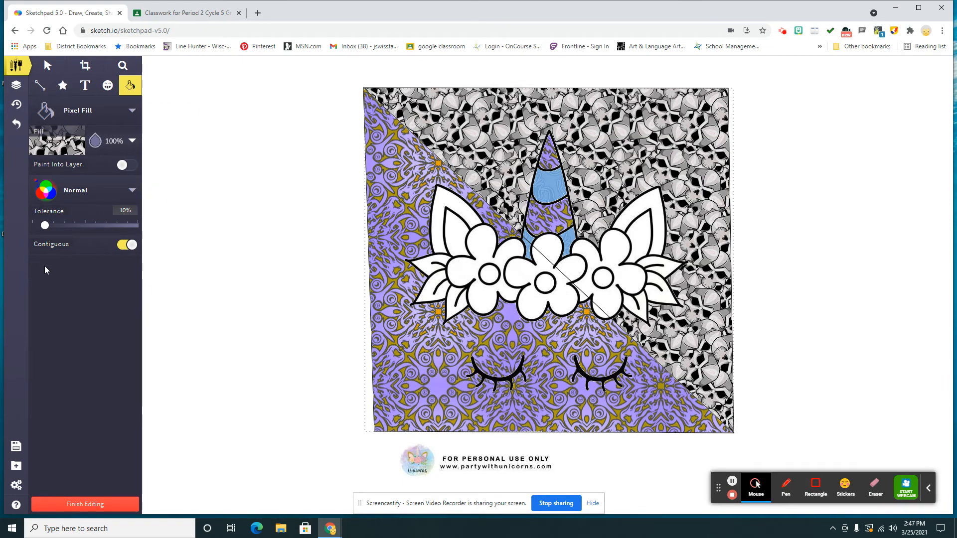
pyautogui.click(82, 111)
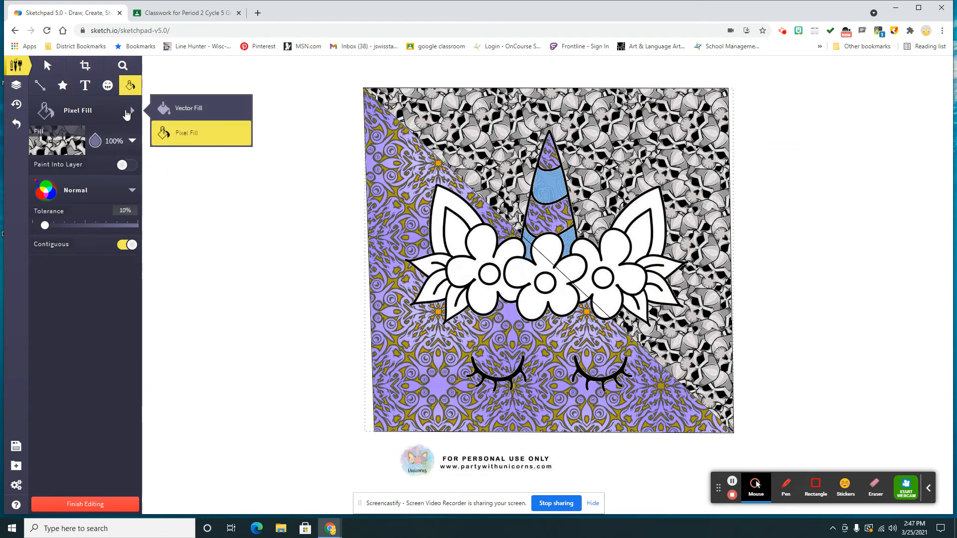
# Draw two Spirograph swirls with a red-yellow-green linear gradient outline, one near each upper corner of the frame.
pyautogui.click(40, 85)
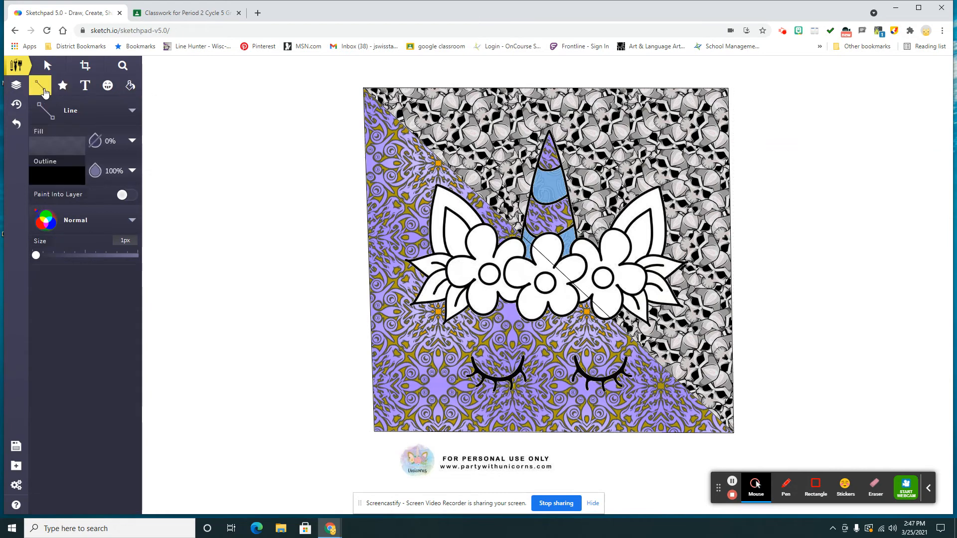
pyautogui.click(130, 112)
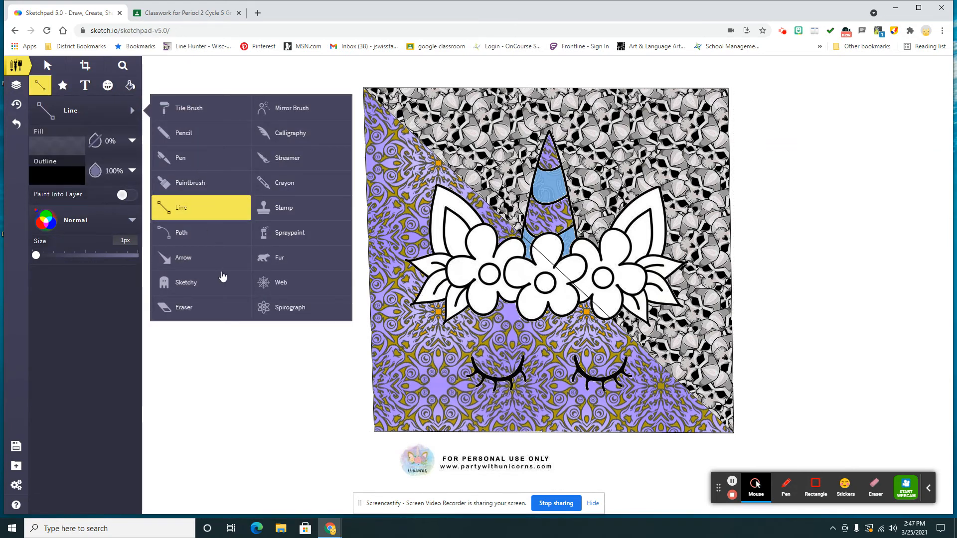
pyautogui.click(272, 304)
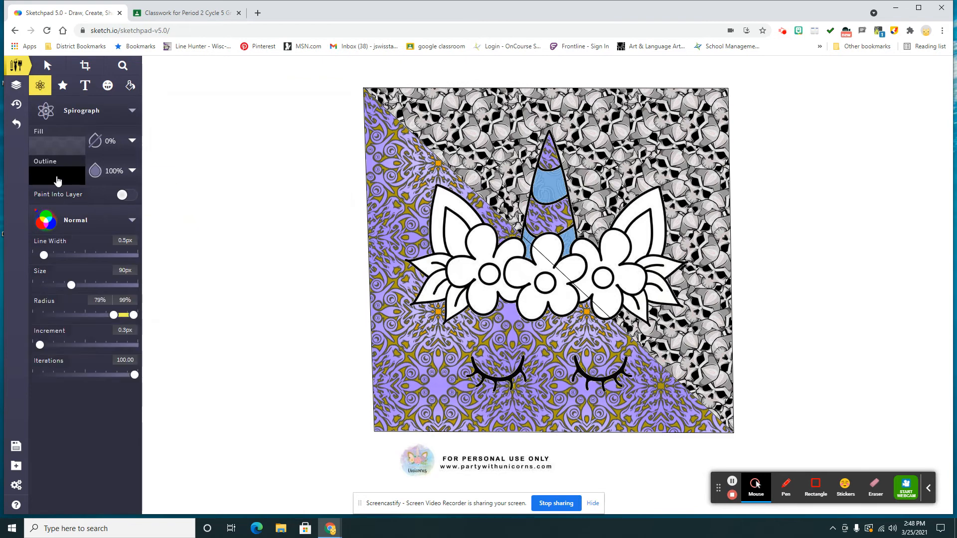
pyautogui.click(58, 177)
pyautogui.click(194, 170)
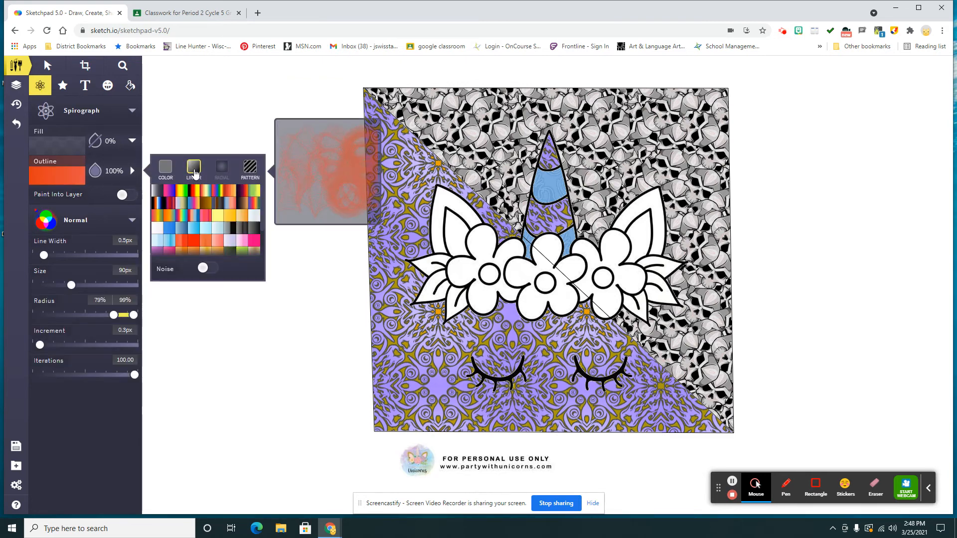
pyautogui.click(181, 191)
pyautogui.moveTo(407, 135)
pyautogui.mouseDown()
pyautogui.moveTo(393, 149)
pyautogui.moveTo(387, 135)
pyautogui.moveTo(394, 124)
pyautogui.moveTo(400, 138)
pyautogui.moveTo(389, 130)
pyautogui.moveTo(398, 125)
pyautogui.moveTo(396, 143)
pyautogui.moveTo(389, 132)
pyautogui.moveTo(424, 131)
pyautogui.mouseUp()
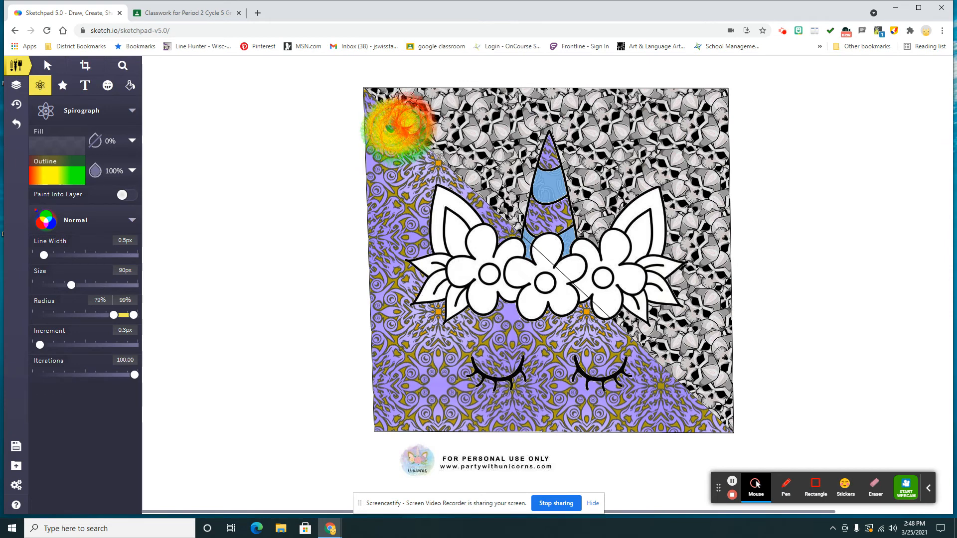
pyautogui.moveTo(655, 148); pyautogui.dragTo(667, 126)
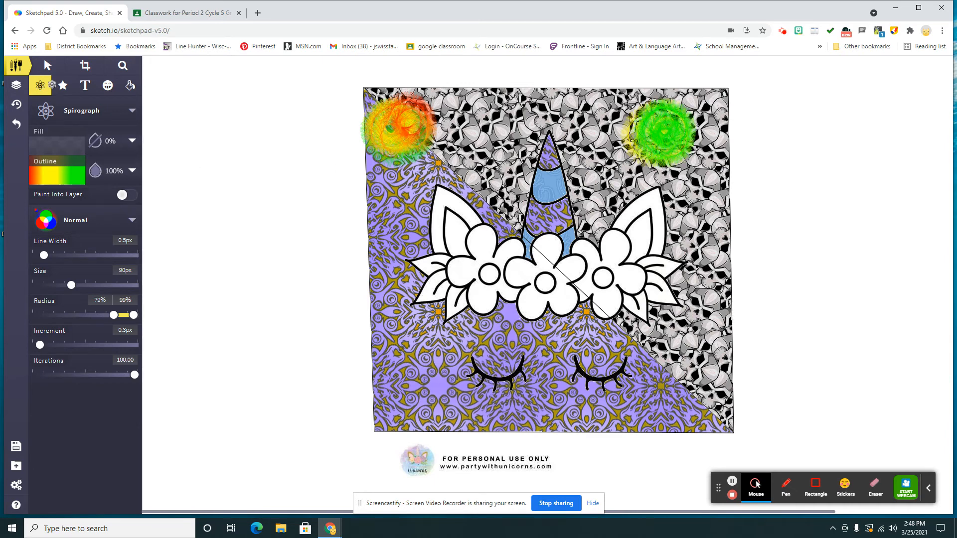
# Delete both Spirograph swirls from the frame's upper corners.
pyautogui.click(48, 65)
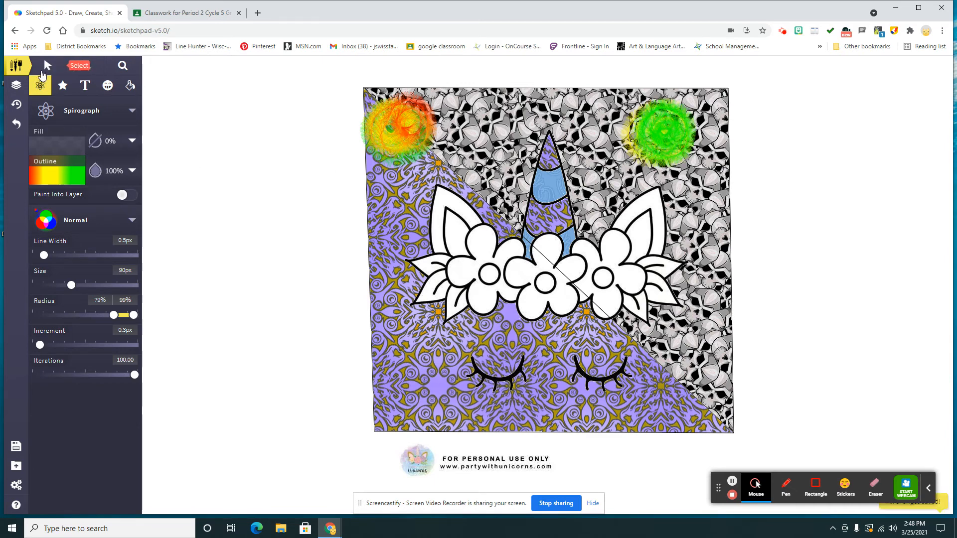
pyautogui.click(400, 128)
pyautogui.press('Delete')
pyautogui.click(654, 122)
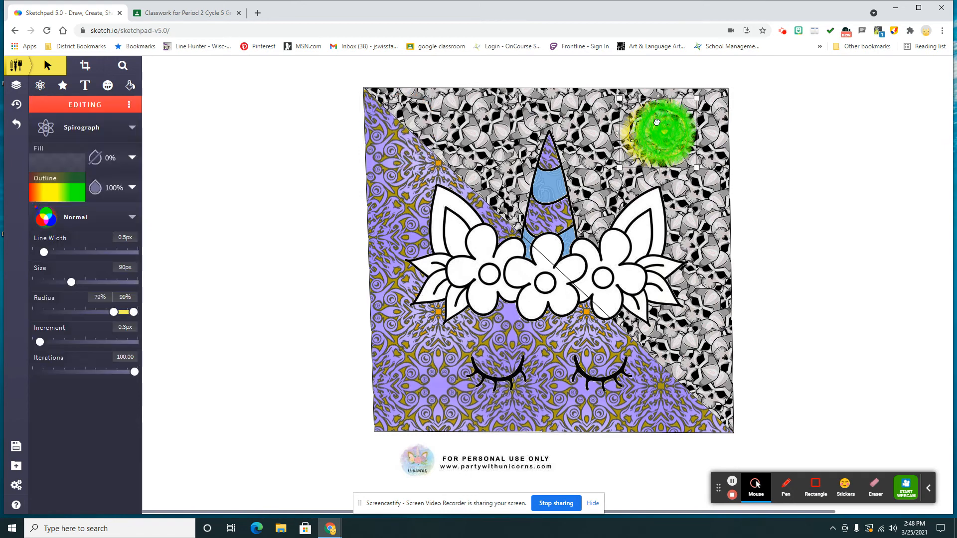
pyautogui.press('Delete')
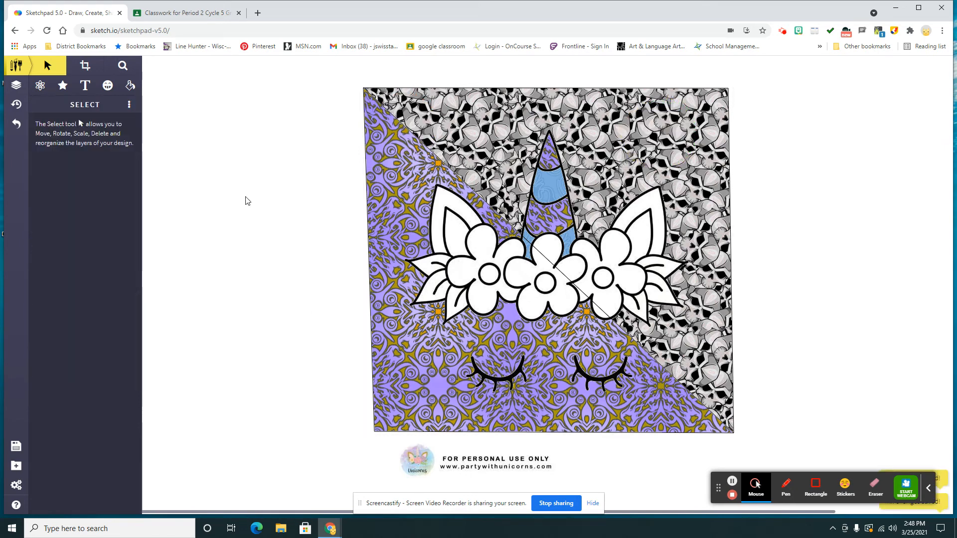
# Undo the deletion of the green Spirograph swirl, and redo it to remove the swirl again.
pyautogui.click(15, 131)
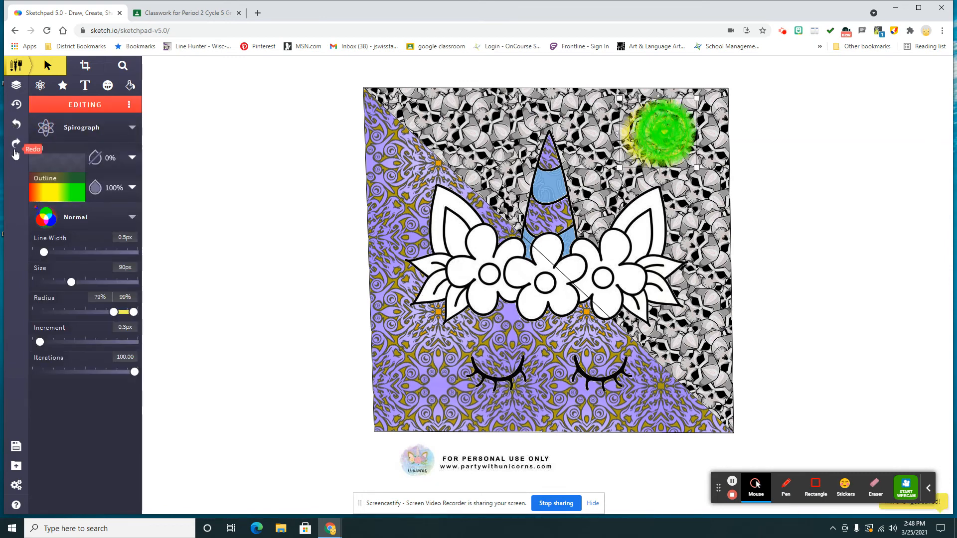
pyautogui.click(21, 122)
pyautogui.click(15, 144)
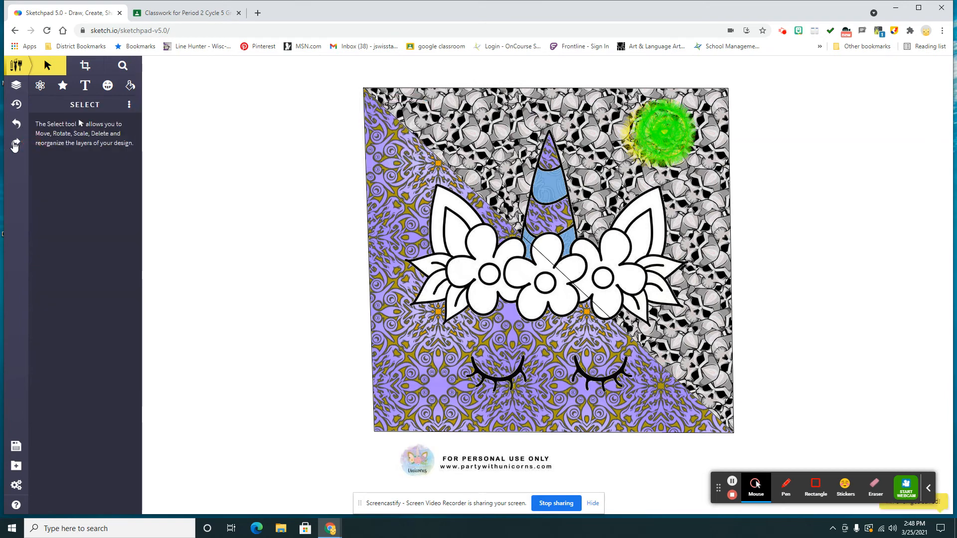
pyautogui.click(15, 144)
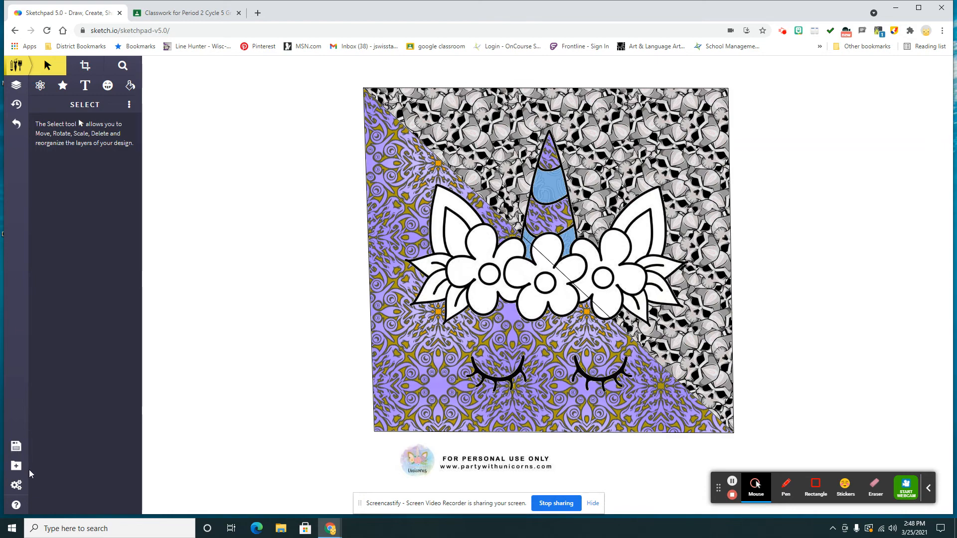
# View the available save, print and share options for the drawing and close them without saving.
pyautogui.click(15, 448)
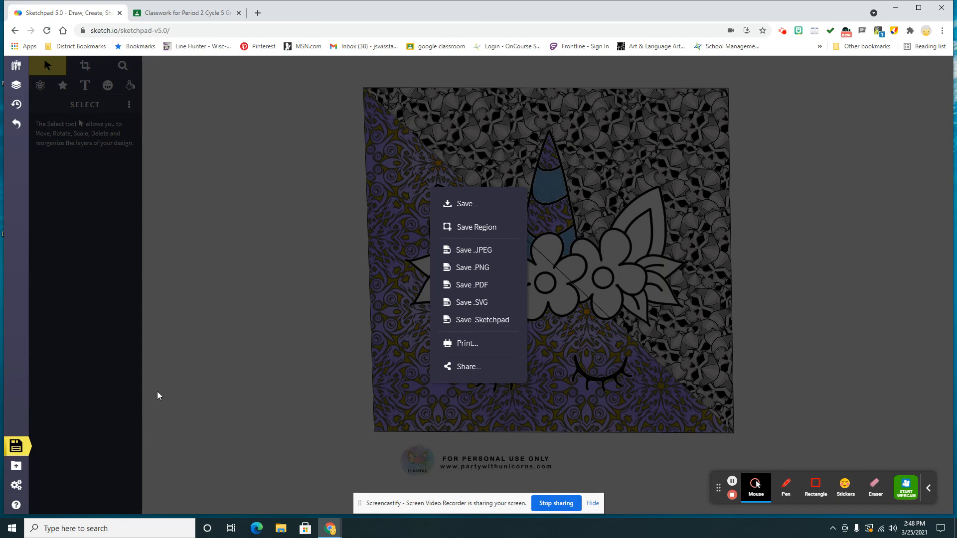
pyautogui.click(187, 381)
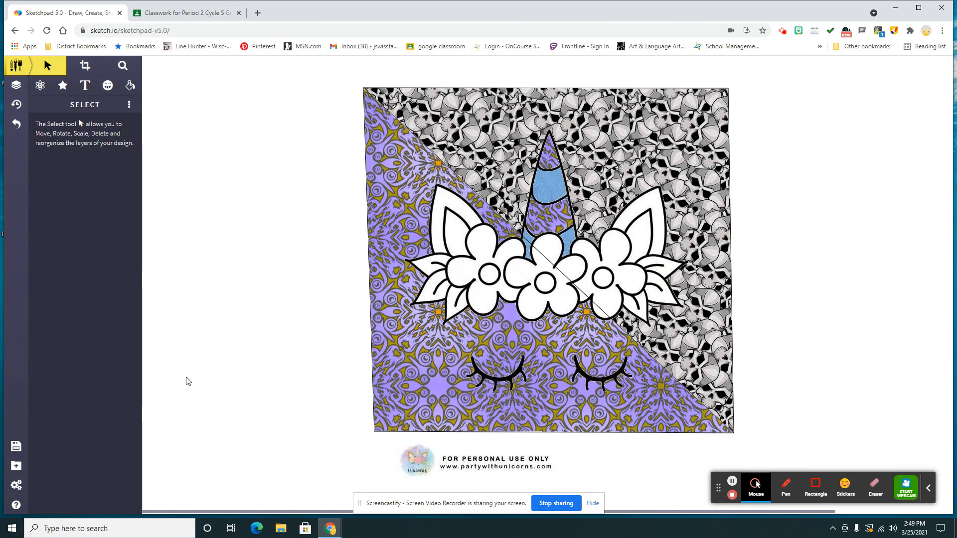